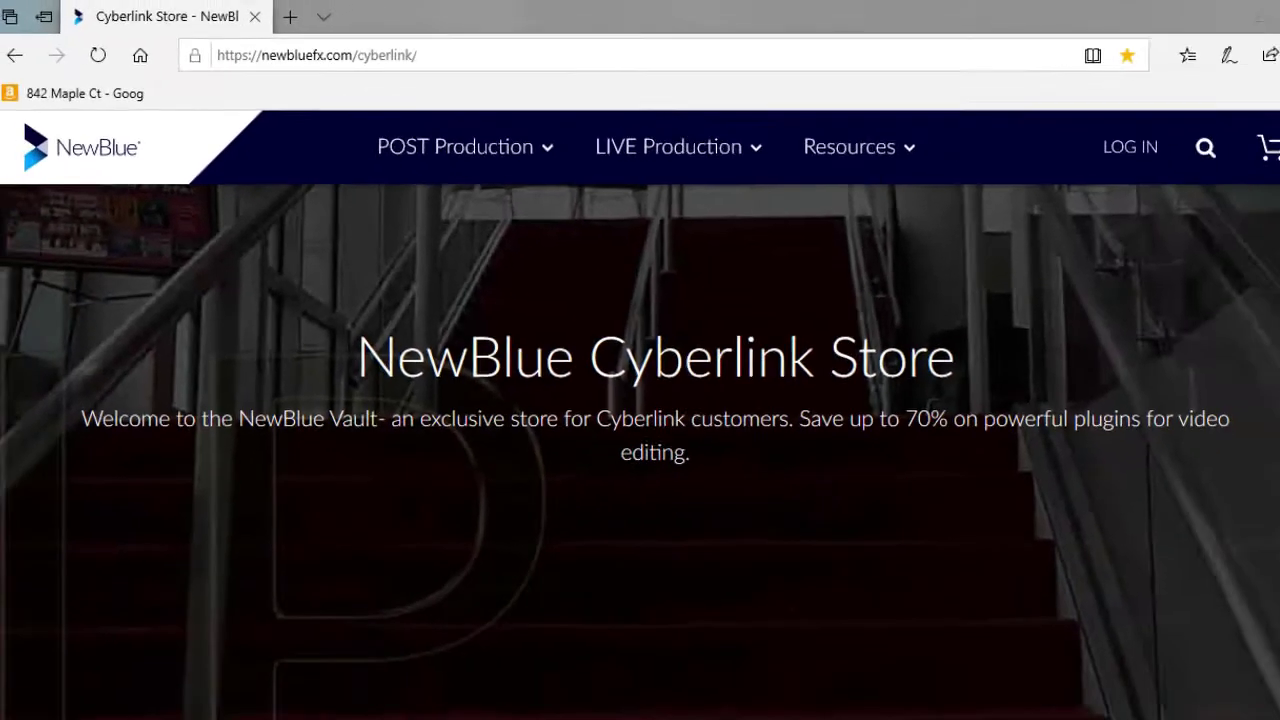
Scroll the newbluefx.com/cyberlink store page down to the Video Essentials V, VI, VII and Motion Effects cards
mouse_move(1266, 172)
left_mouse_down()
mouse_move(1266, 332)
mouse_move(1249, 409)
left_mouse_up()
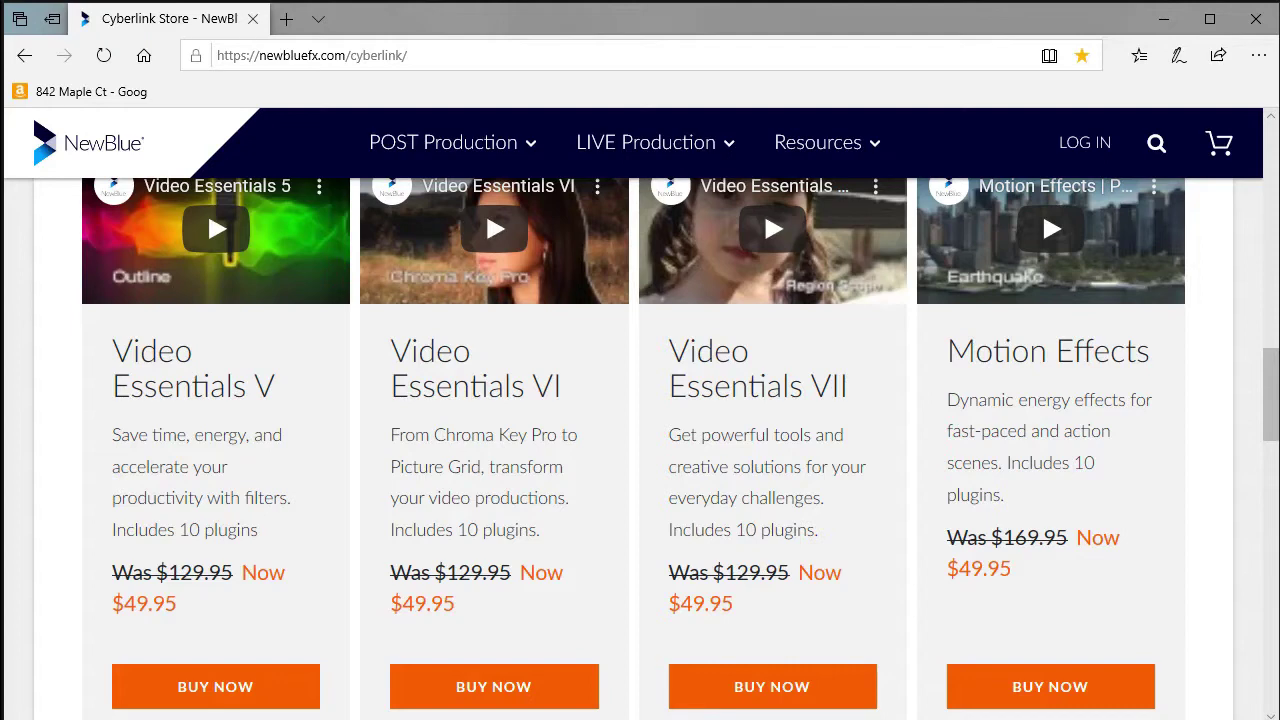
Close Edge and drag NewBlue Auto Pan from Video Essentials VII onto the apple clip
left_click(1255, 28)
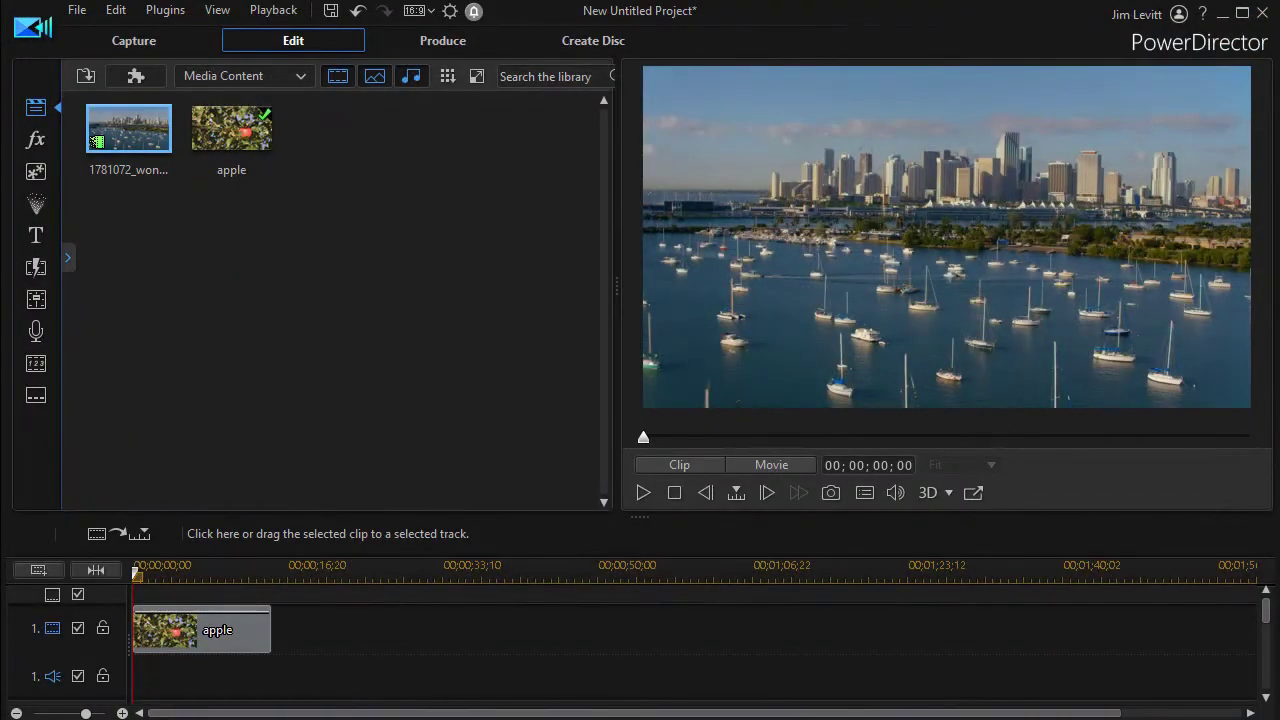
left_click(244, 631)
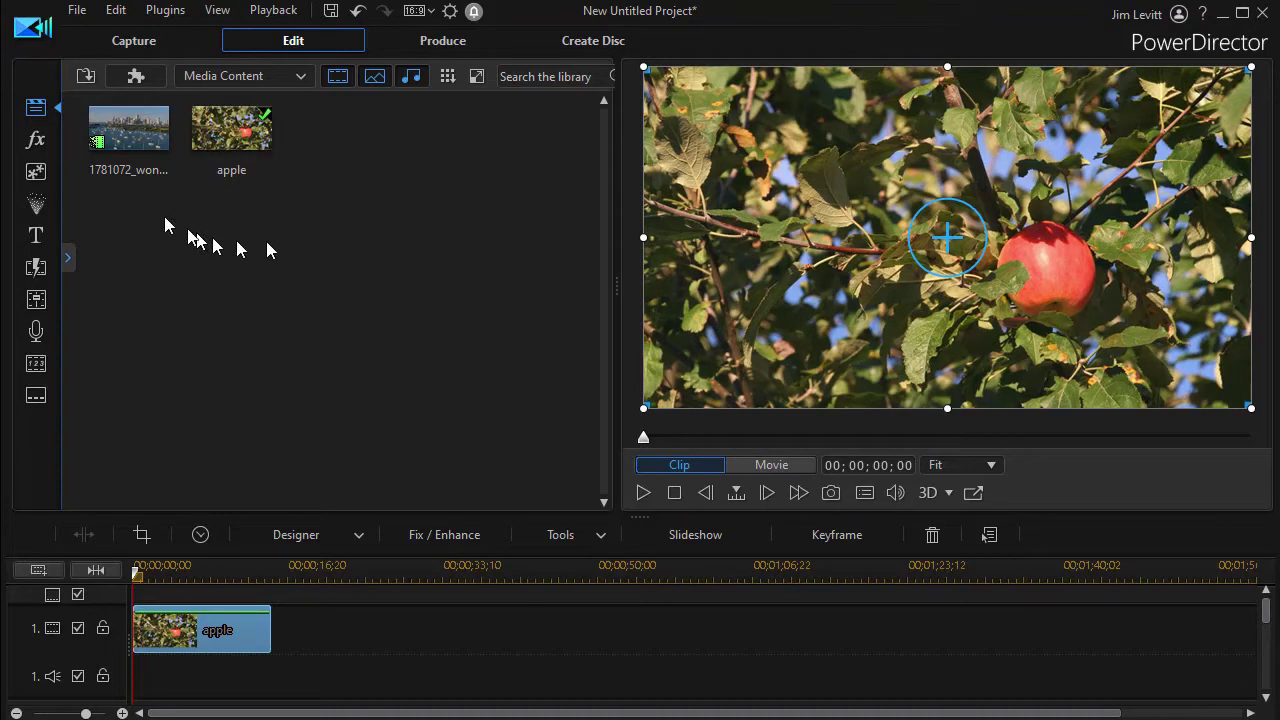
left_click(36, 142)
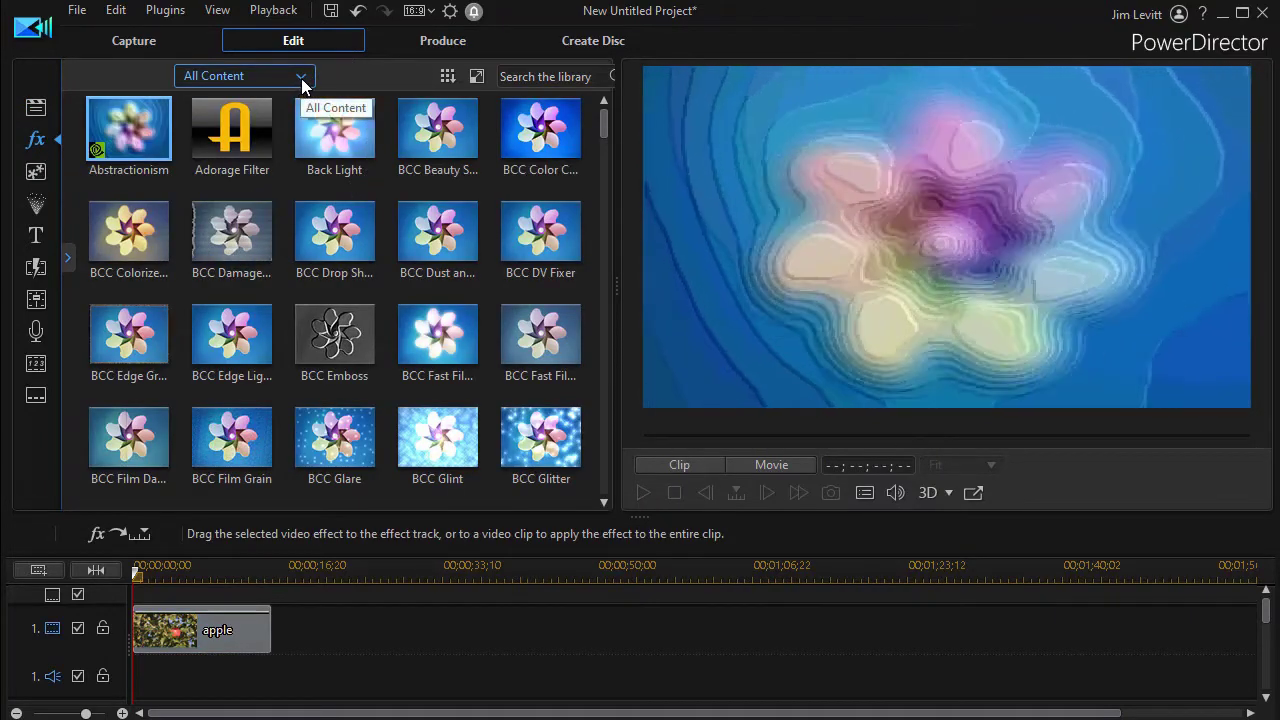
left_click(301, 77)
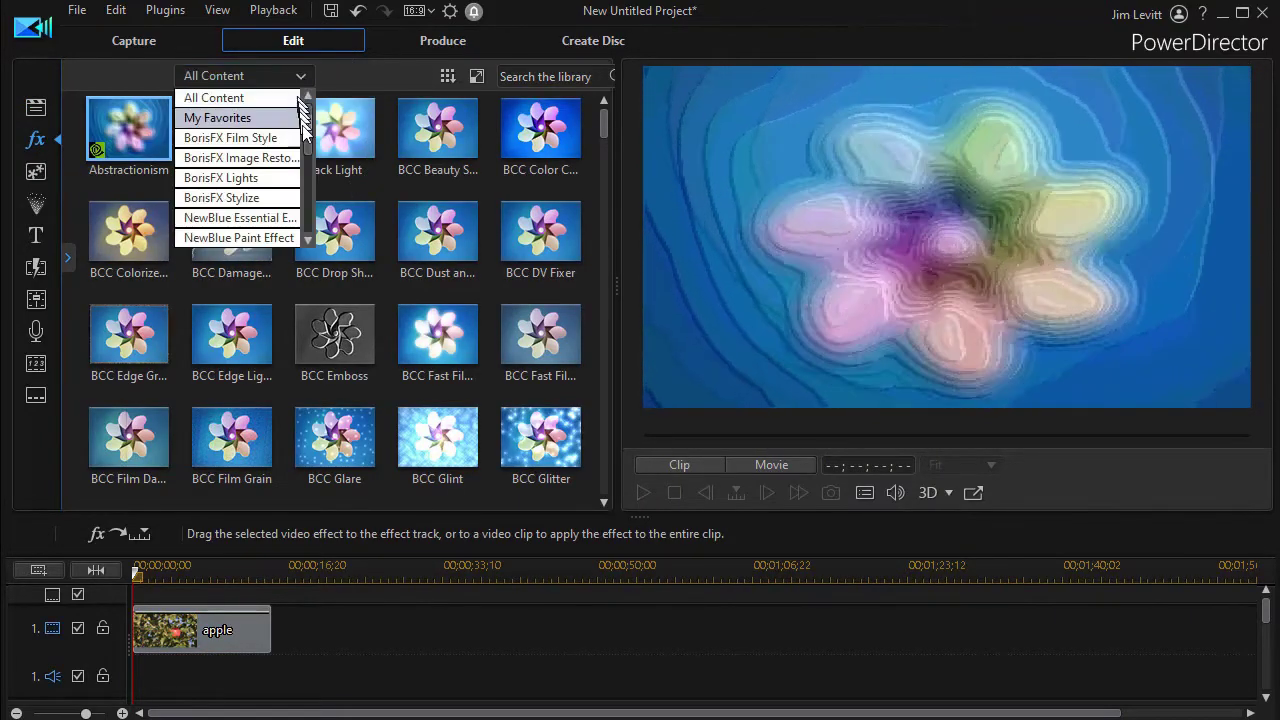
left_click_drag(308, 143, 296, 204)
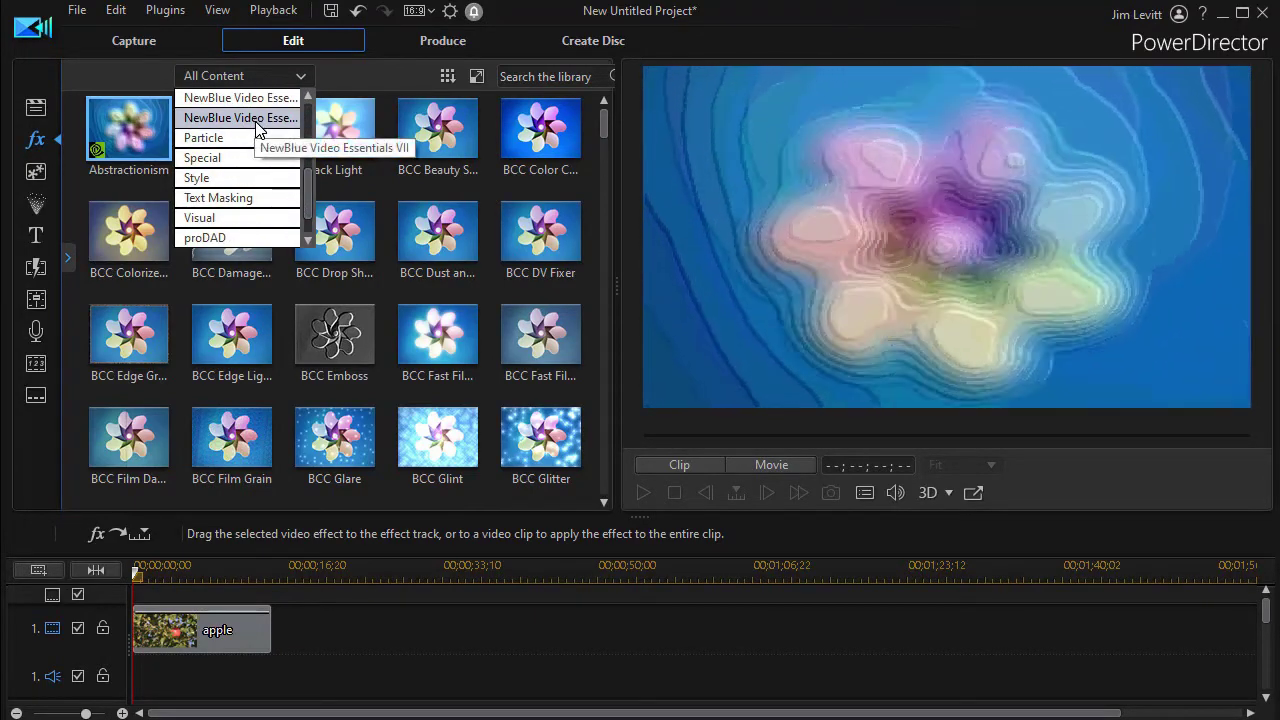
left_click(256, 119)
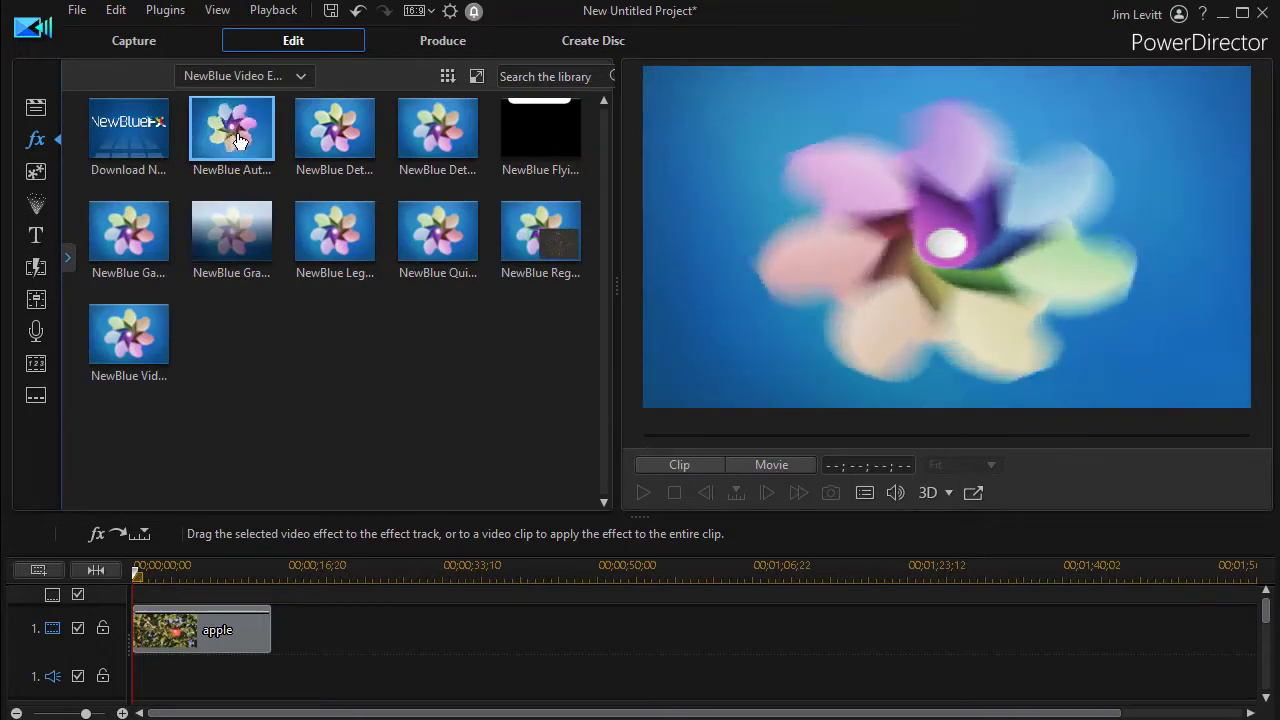
left_click_drag(240, 136, 229, 624)
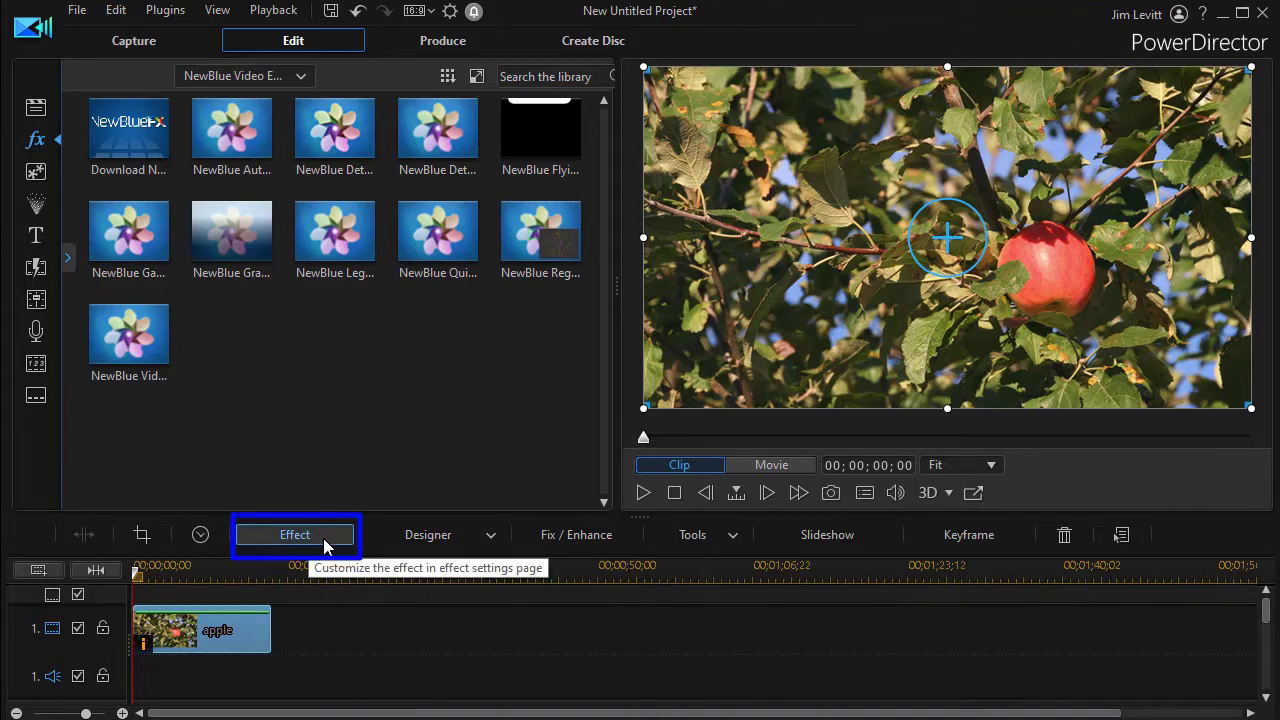
Open the apple clip's Auto Pan settings, turn on Set Up View, and open End Position
left_click(323, 538)
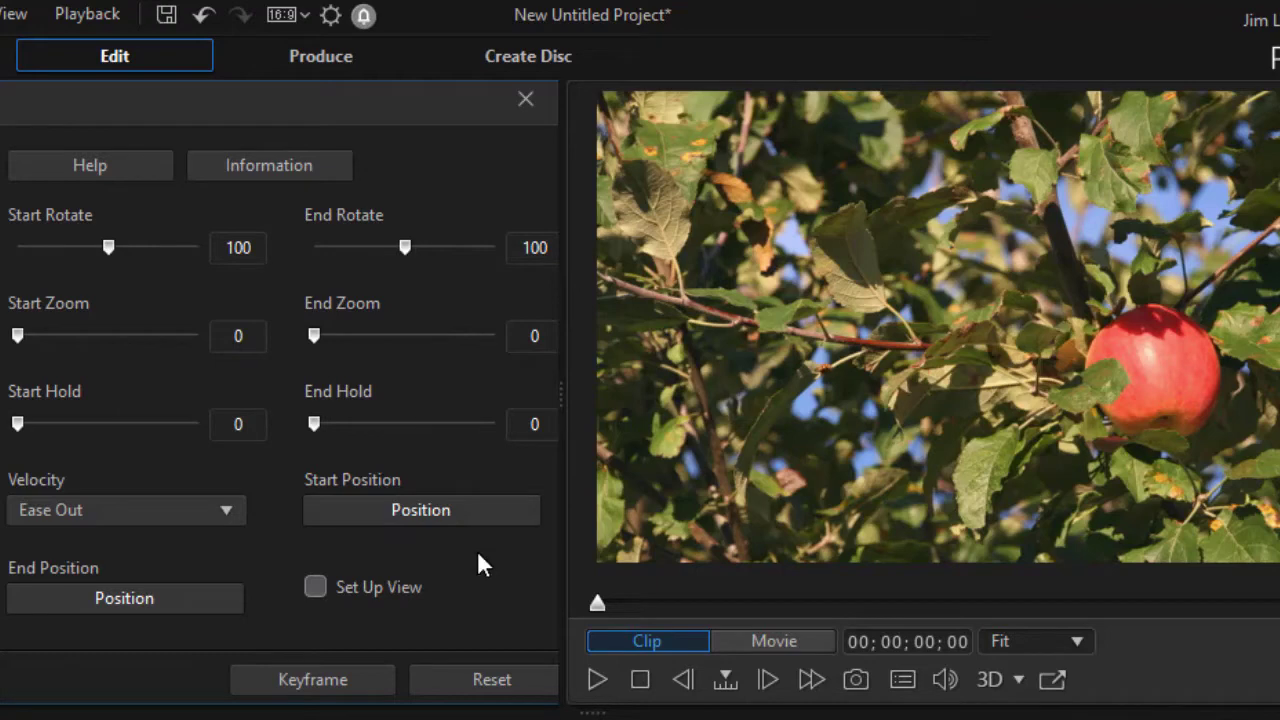
left_click(313, 590)
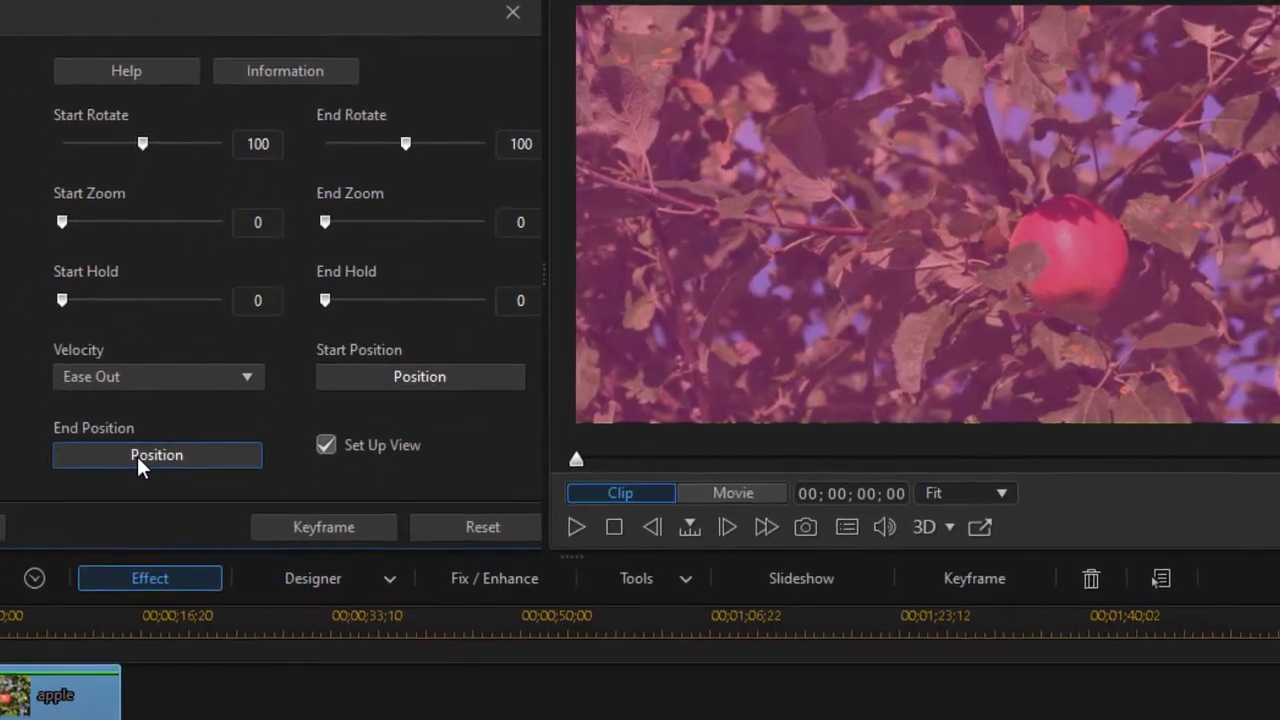
left_click(108, 567)
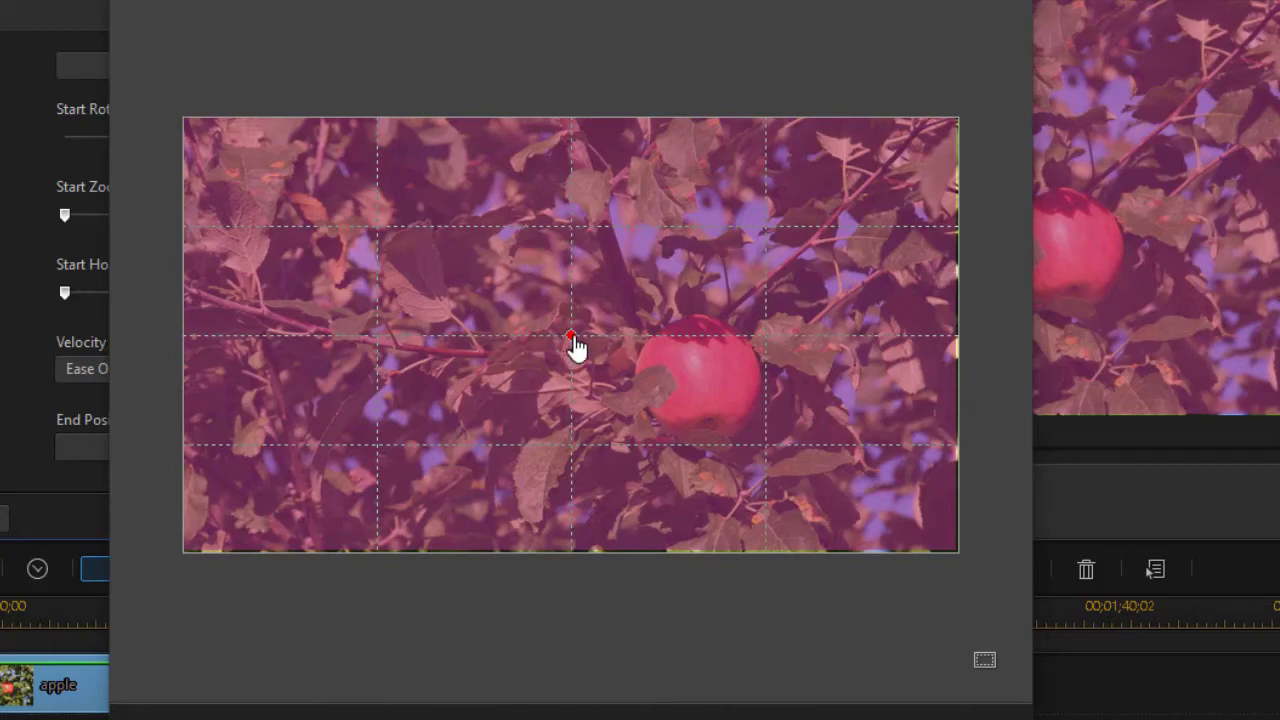
Drag the pan's red end centre point down-right next to the apple and confirm it
left_click_drag(570, 336, 643, 411)
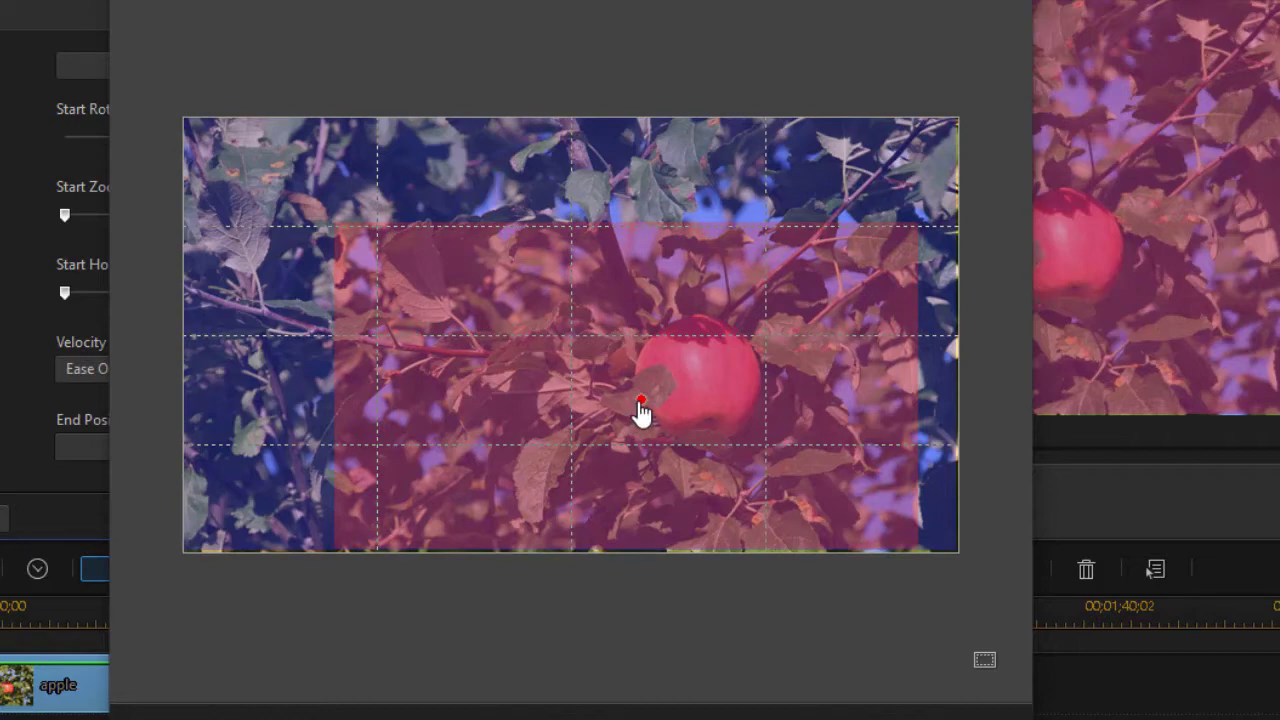
left_click_drag(641, 410, 638, 404)
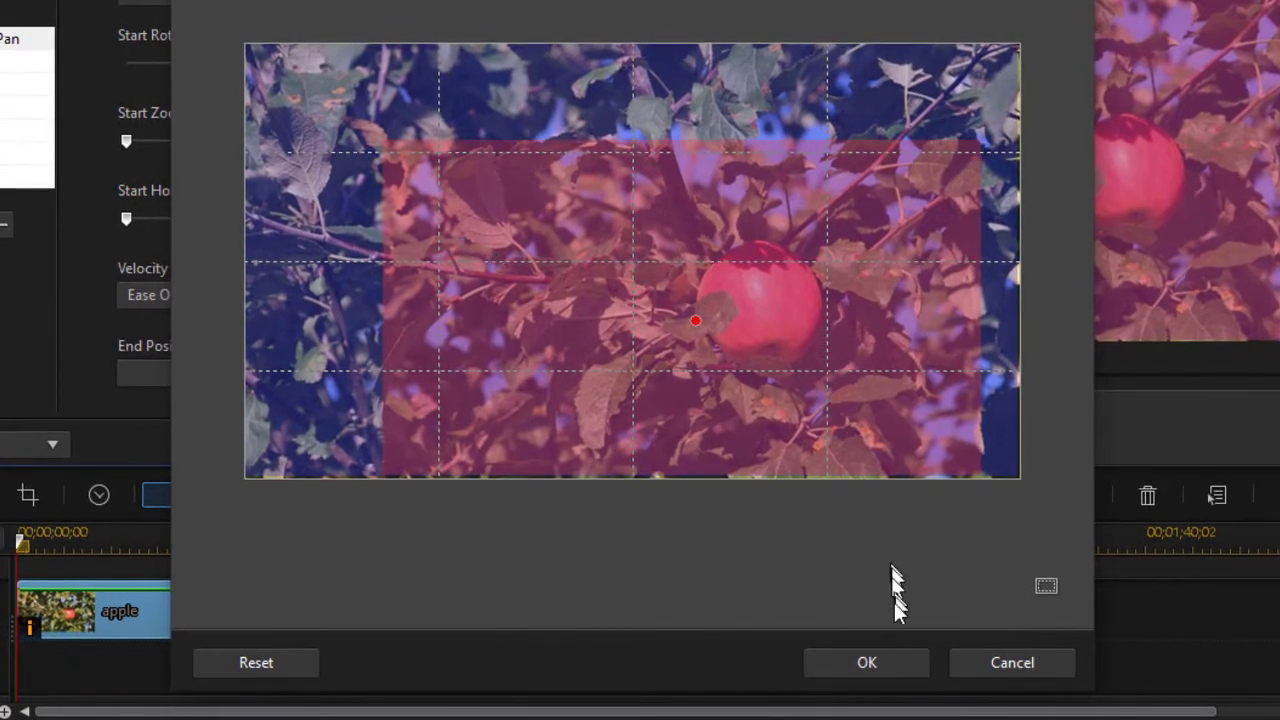
left_click(874, 665)
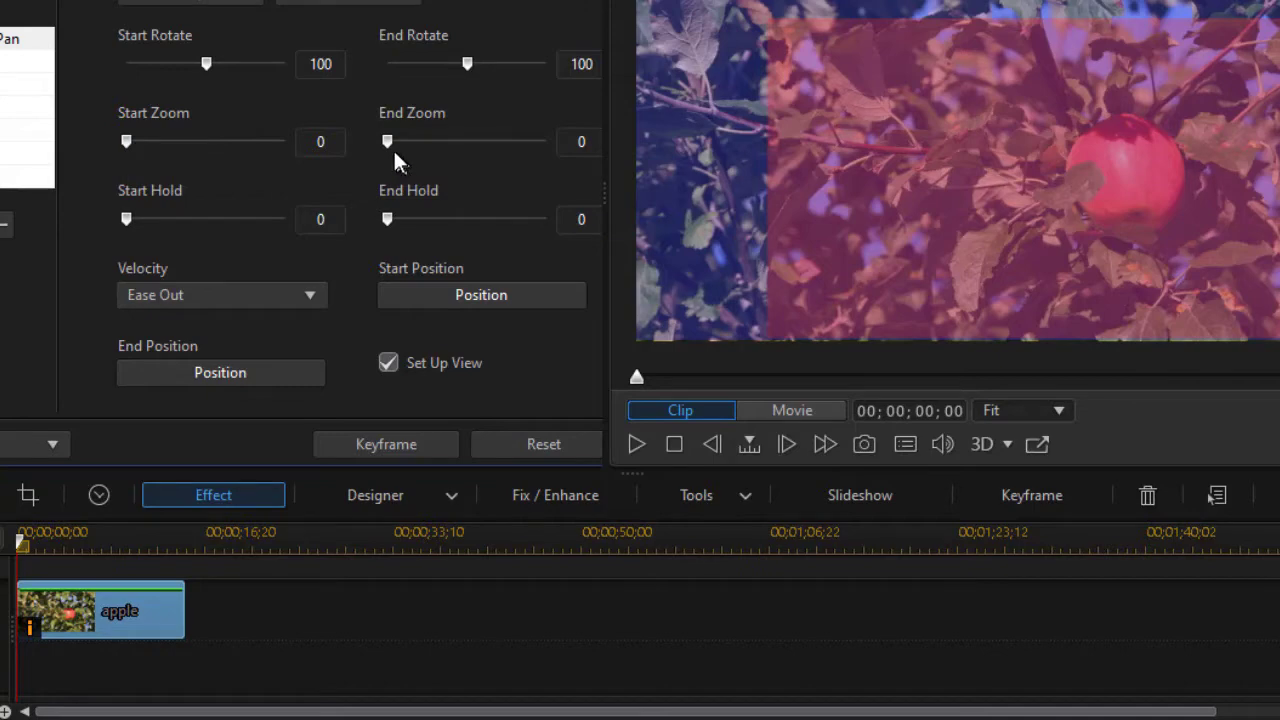
Set End Zoom to 195 and End Hold to 105, then turn off Set Up View
left_click_drag(386, 143, 542, 147)
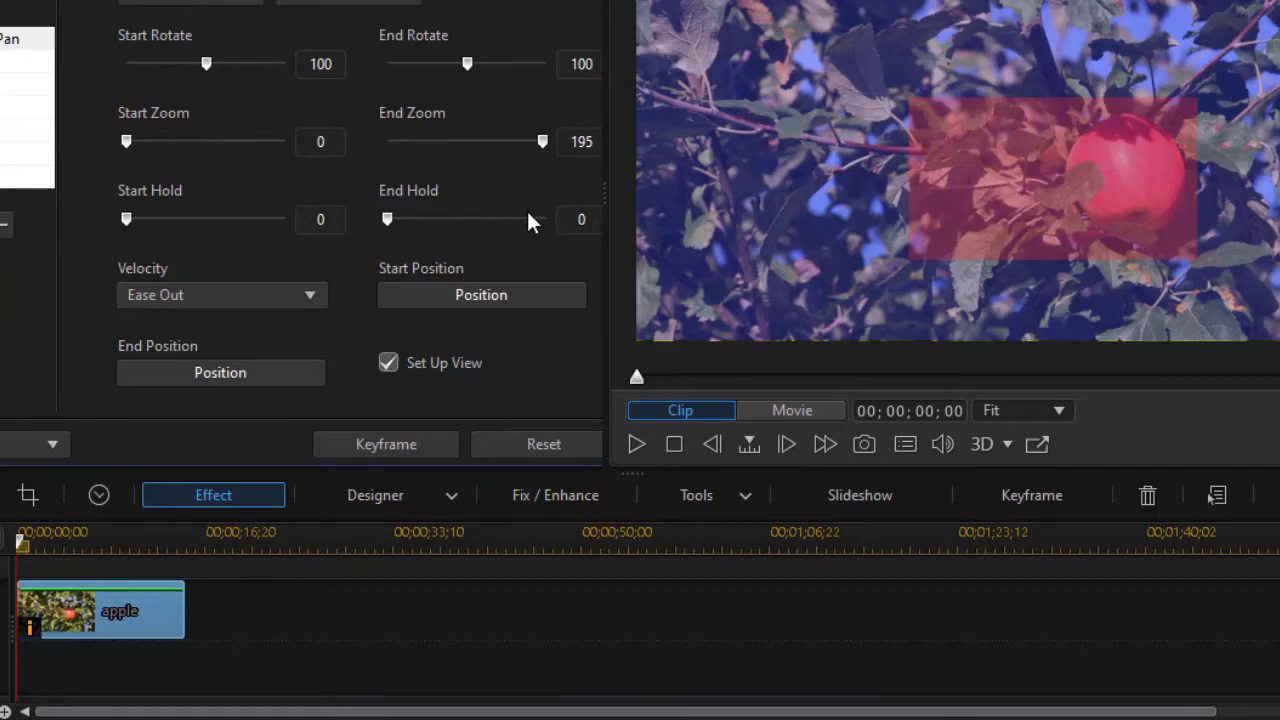
left_click_drag(388, 219, 469, 230)
left_click(388, 364)
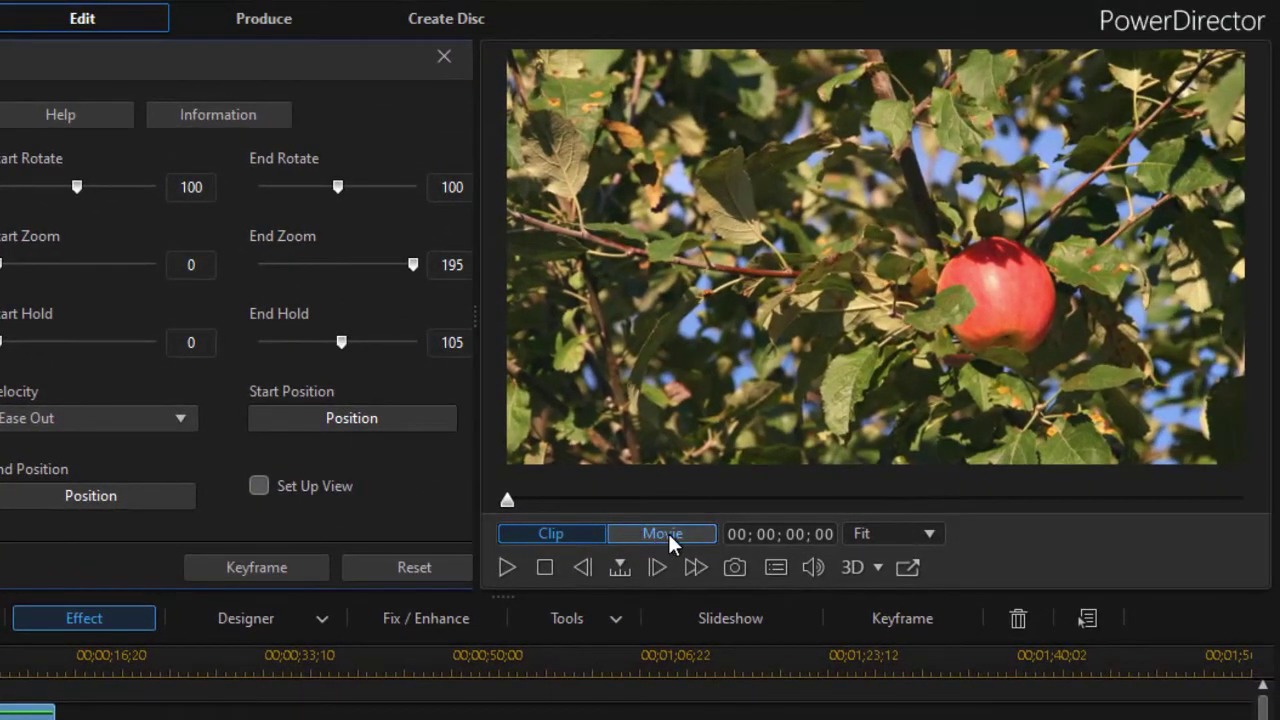
Play the whole movie, jump to about 11 seconds to check the ending, then reselect the apple clip
left_click(666, 532)
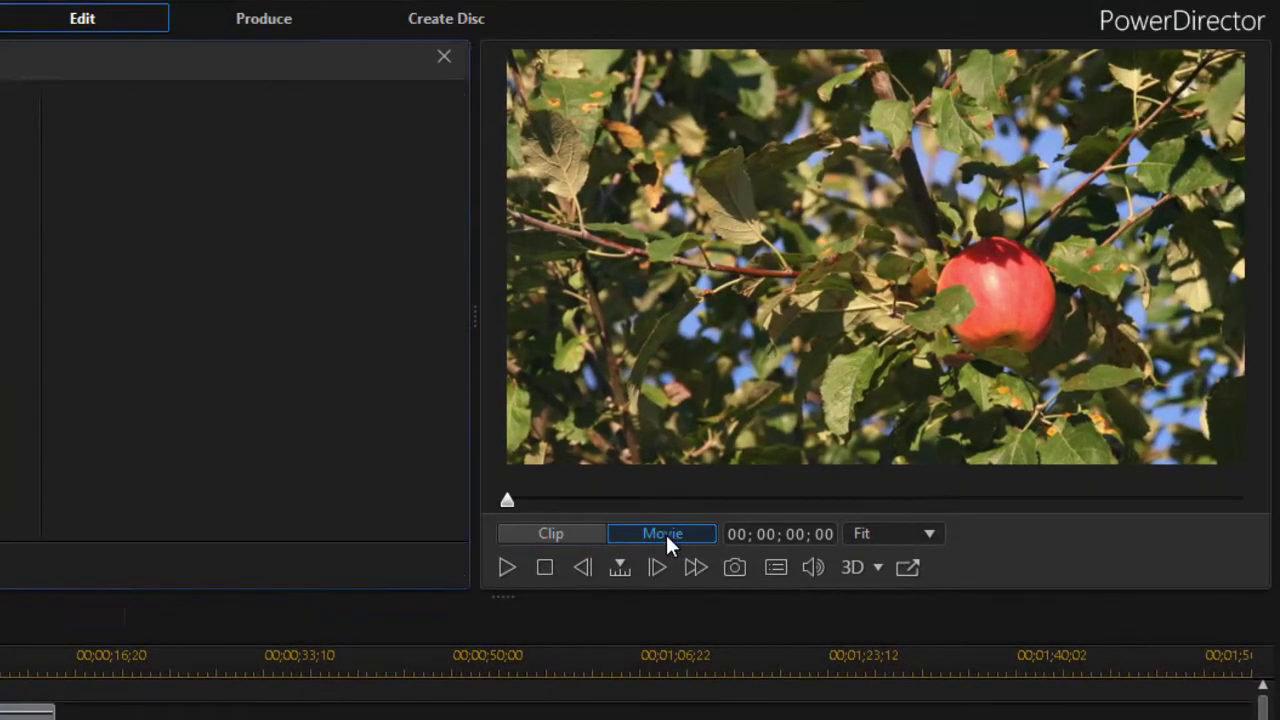
left_click(509, 567)
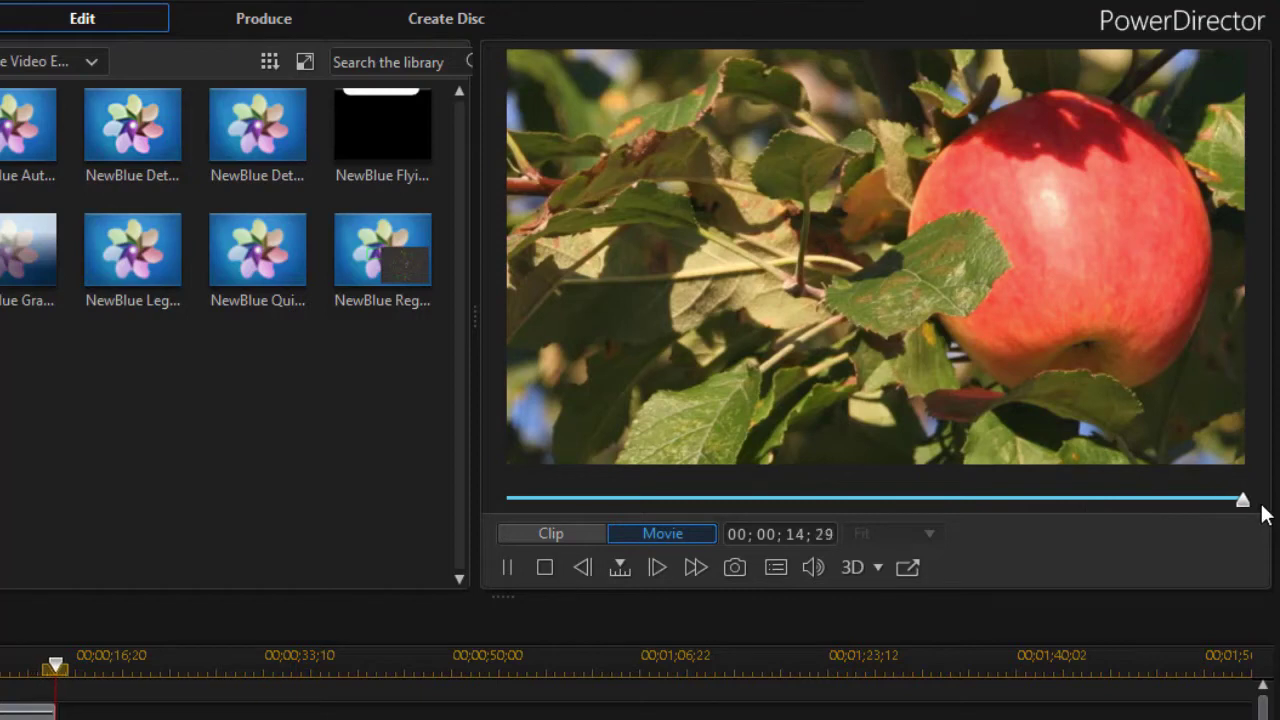
left_click(1079, 500)
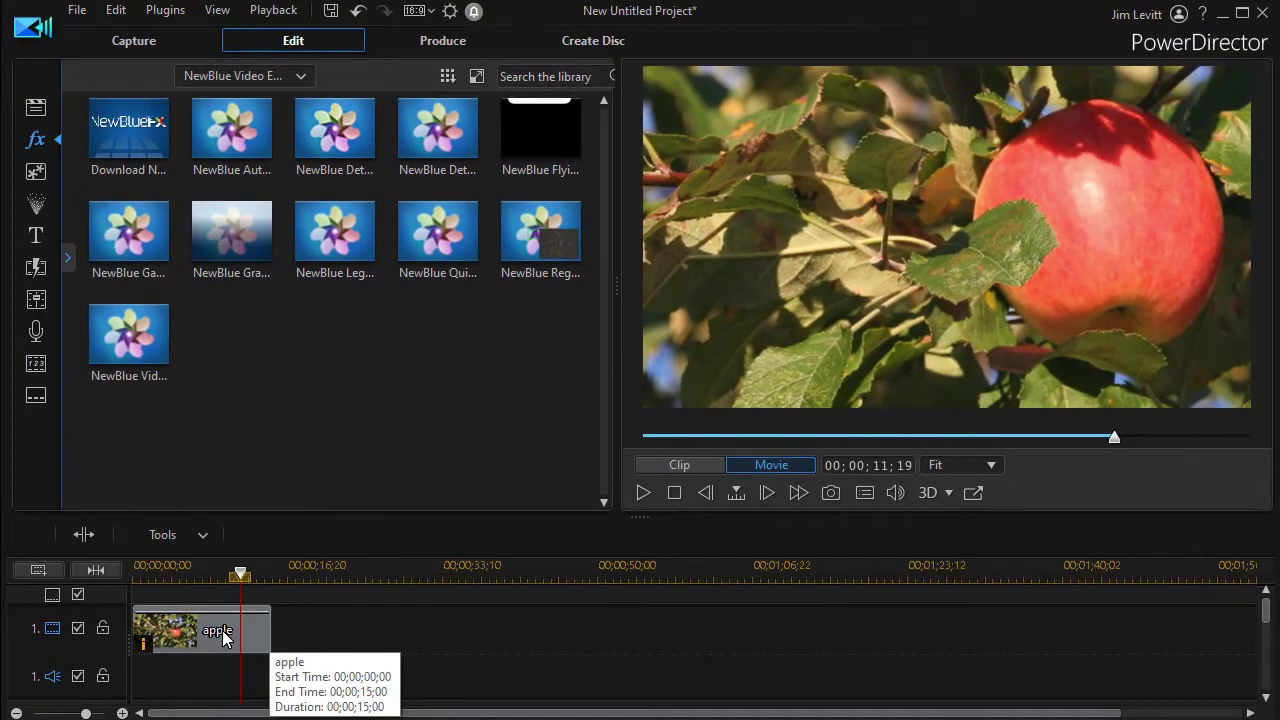
left_click(222, 630)
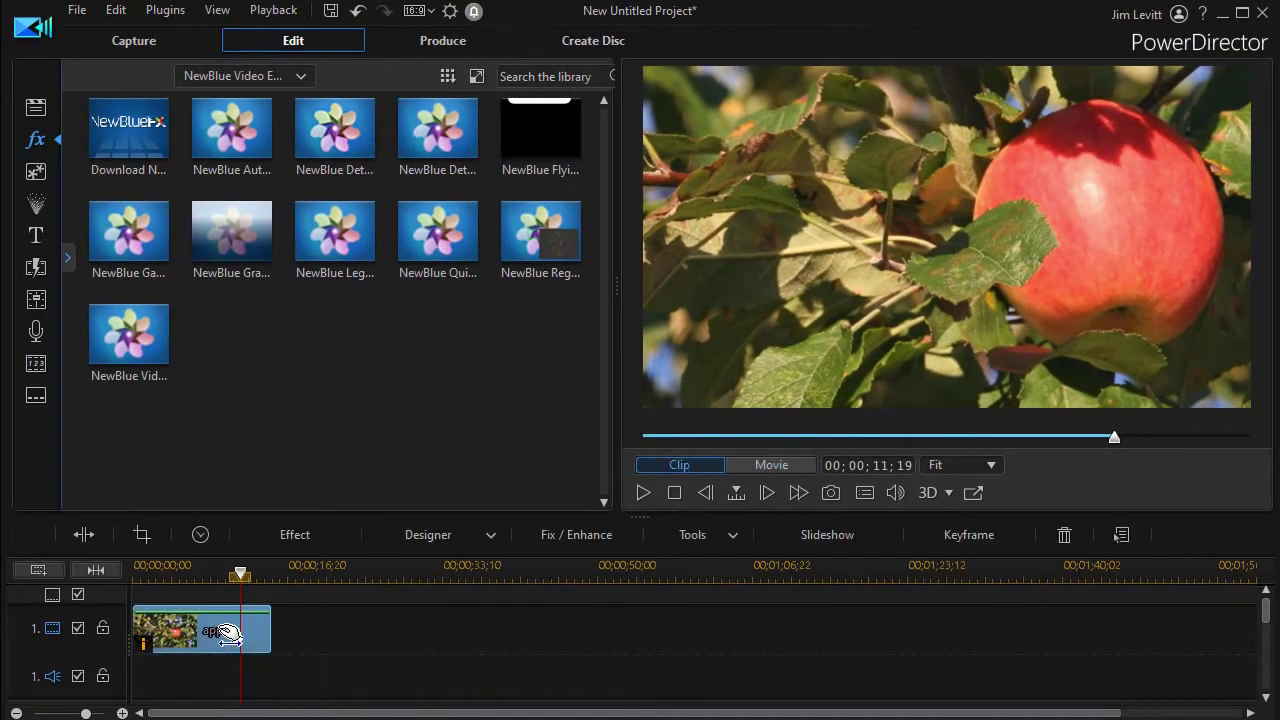
Reopen the Auto Pan settings, accept the end position unchanged, and show the setup overlay
left_click(300, 536)
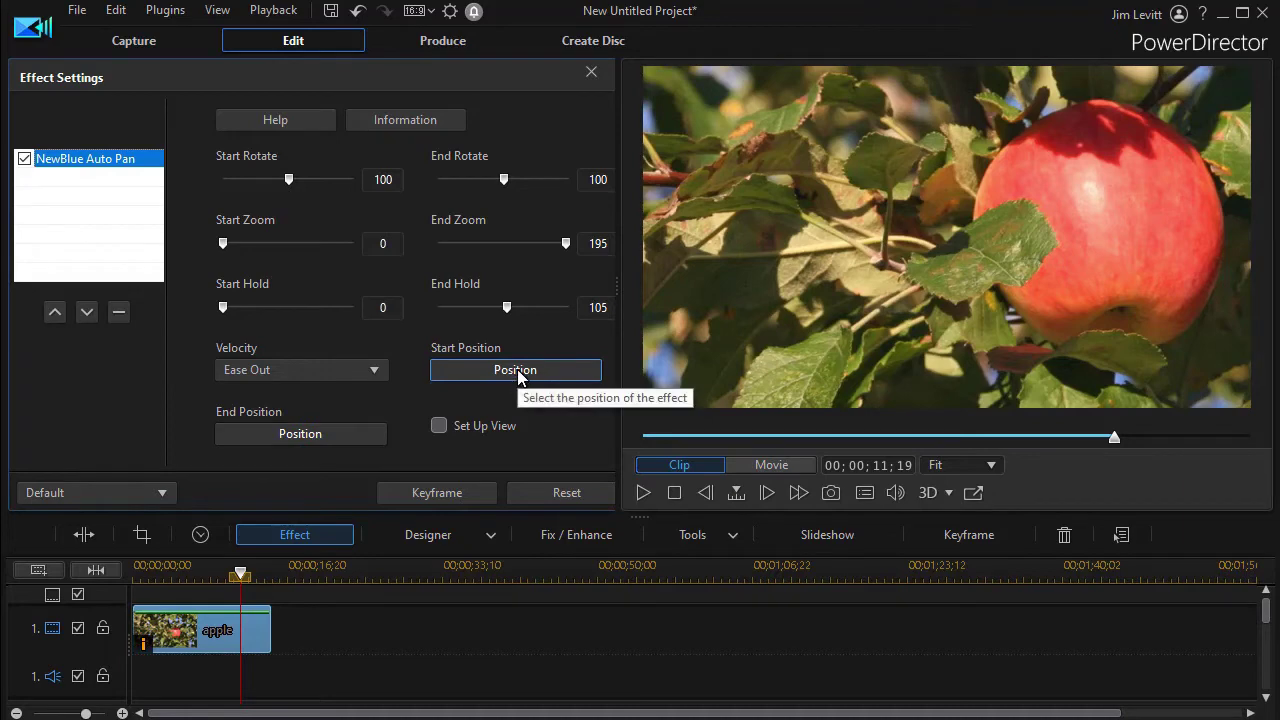
left_click(299, 434)
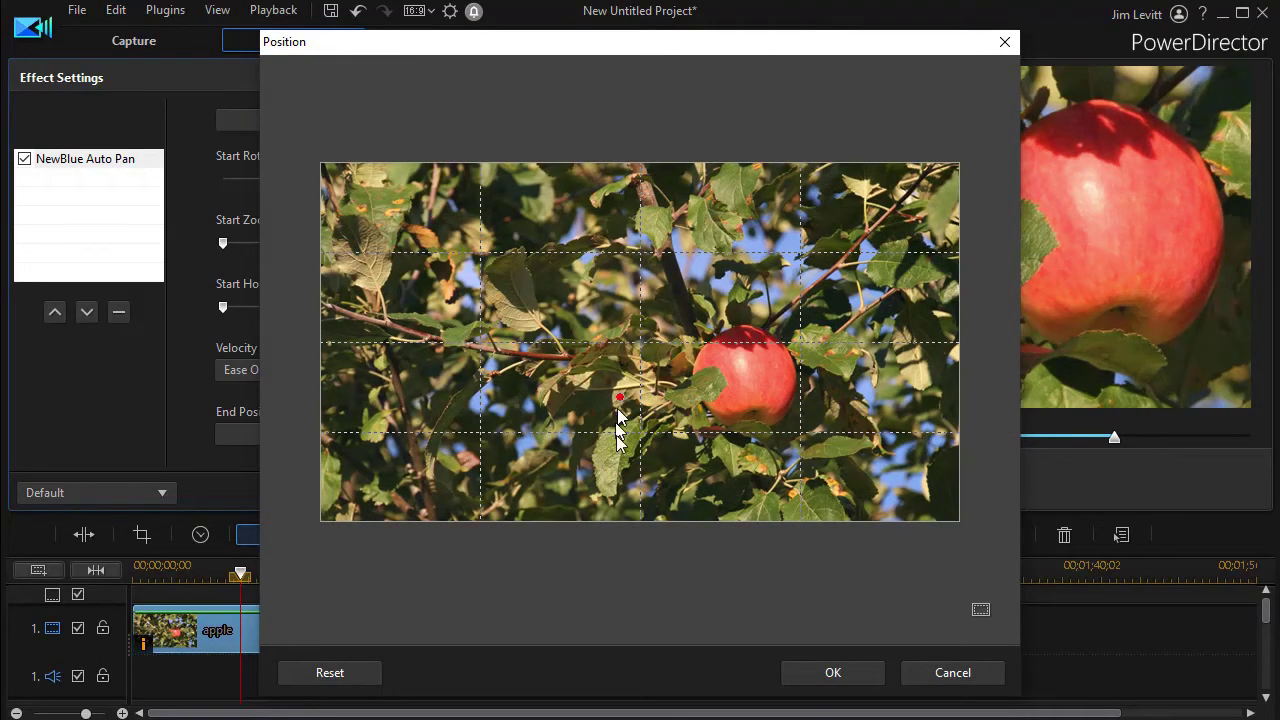
left_click(843, 673)
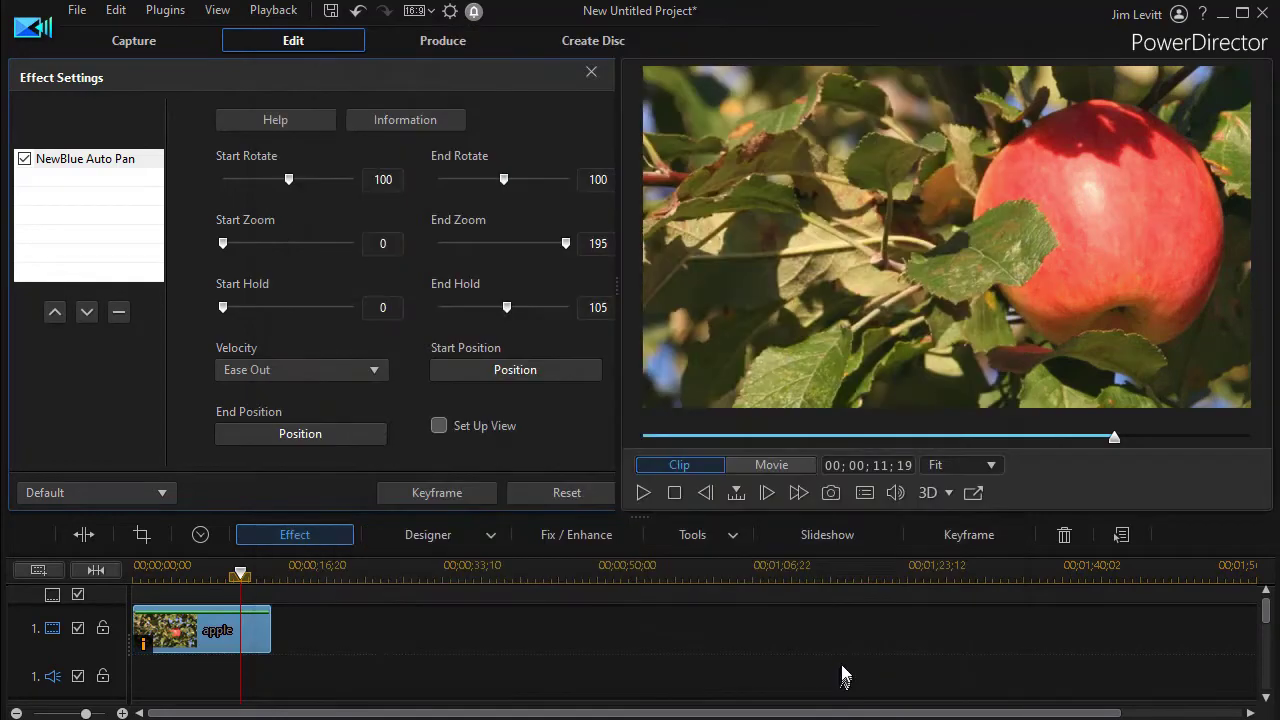
left_click(439, 428)
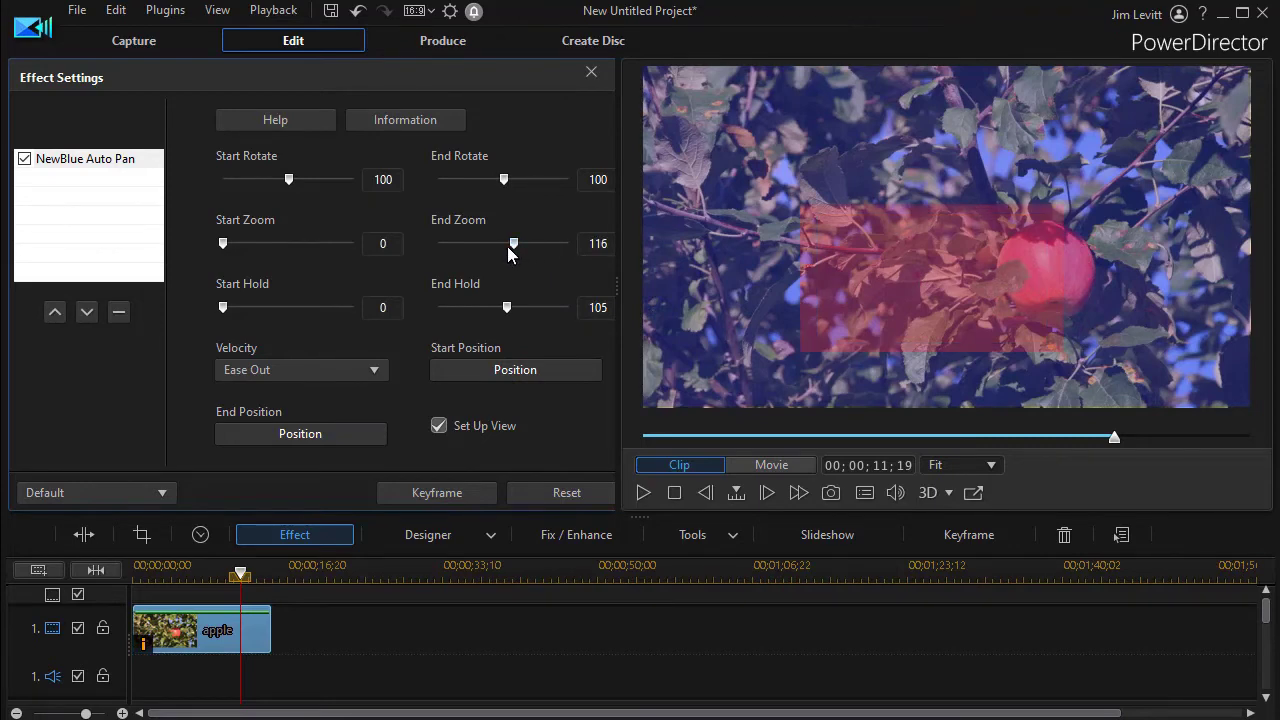
Lower End Zoom to 69, hide the setup overlay, and return playback to the clip start
left_click_drag(512, 248, 482, 245)
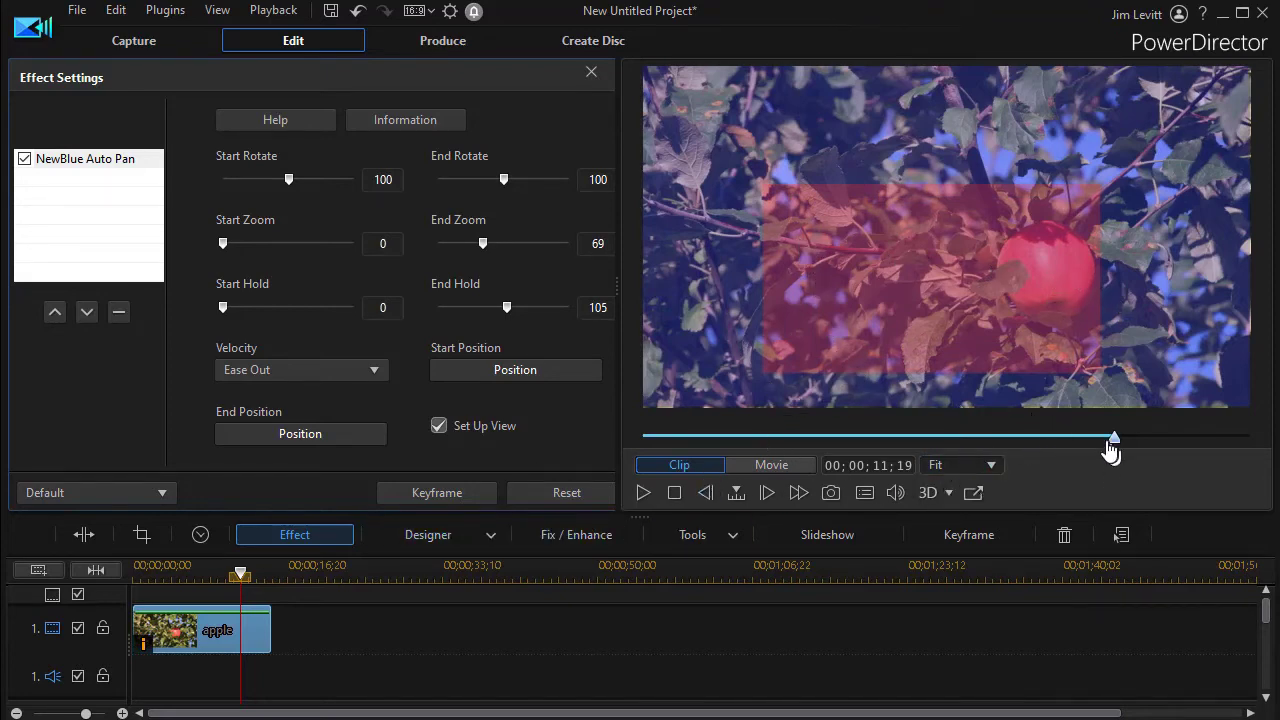
left_click(438, 426)
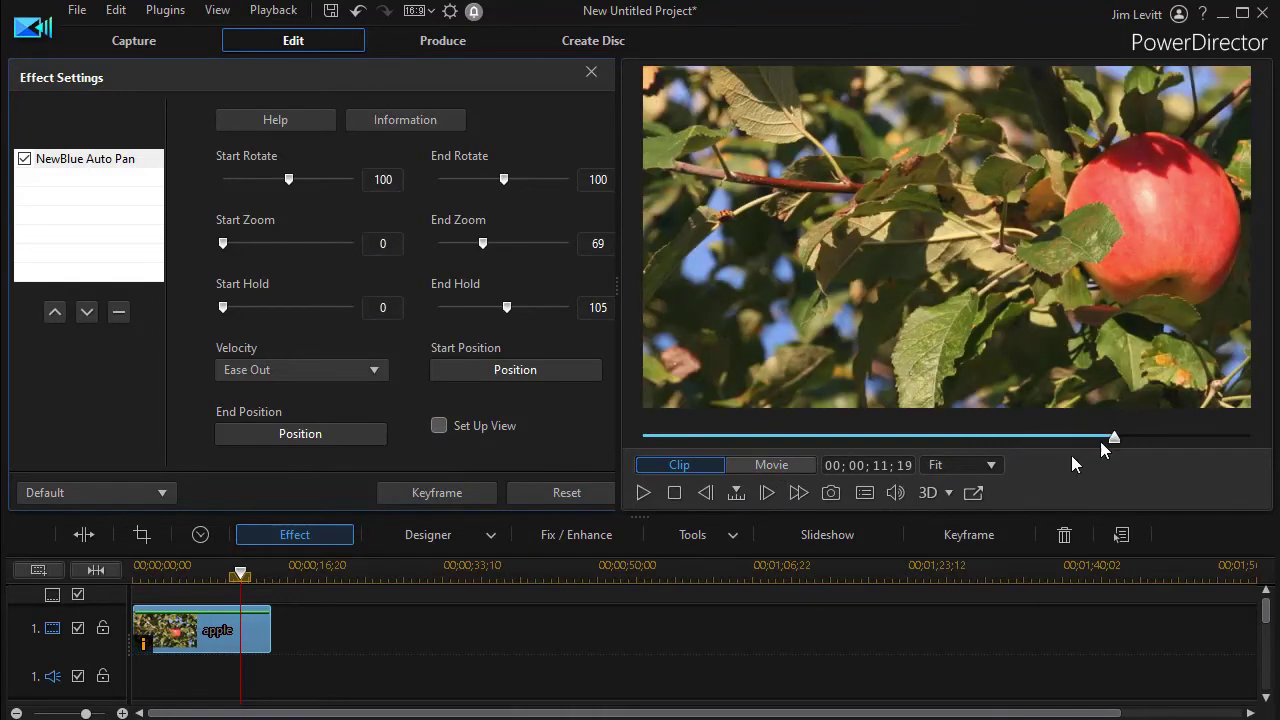
left_click(674, 493)
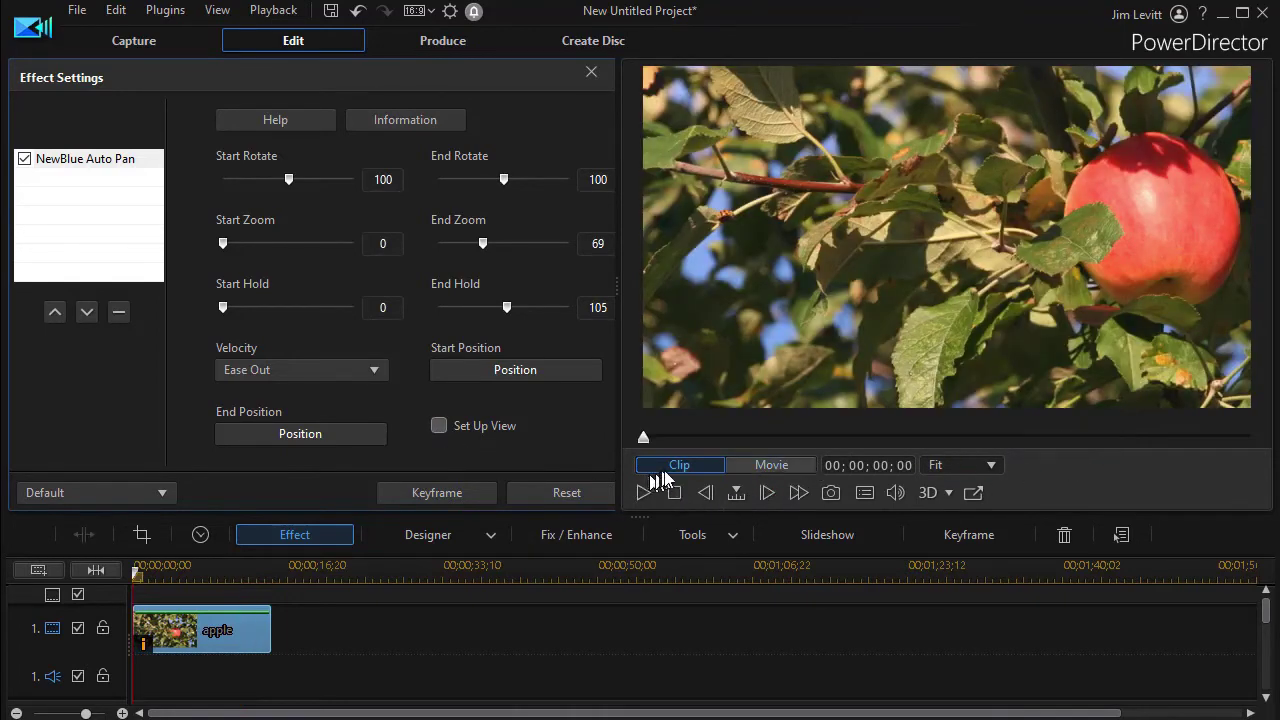
Play the clip to review the pan, pause near its end, and browse the Auto Pan presets
left_click(643, 493)
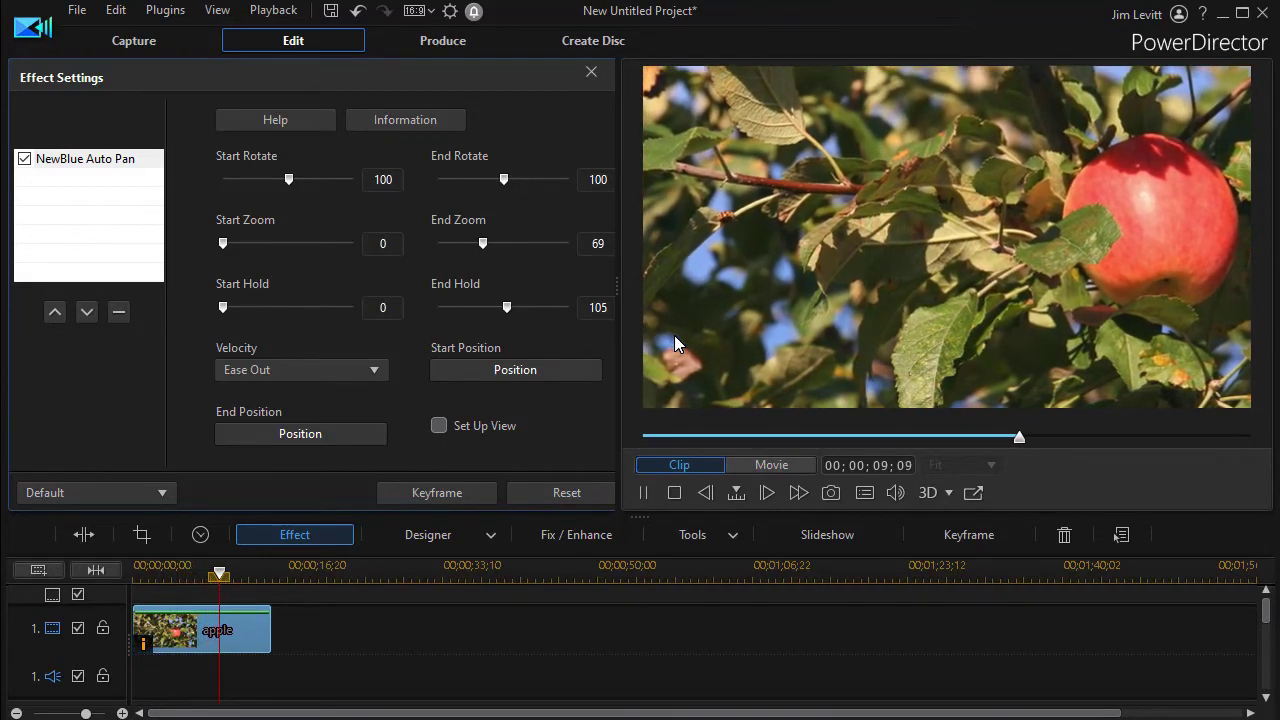
left_click(644, 497)
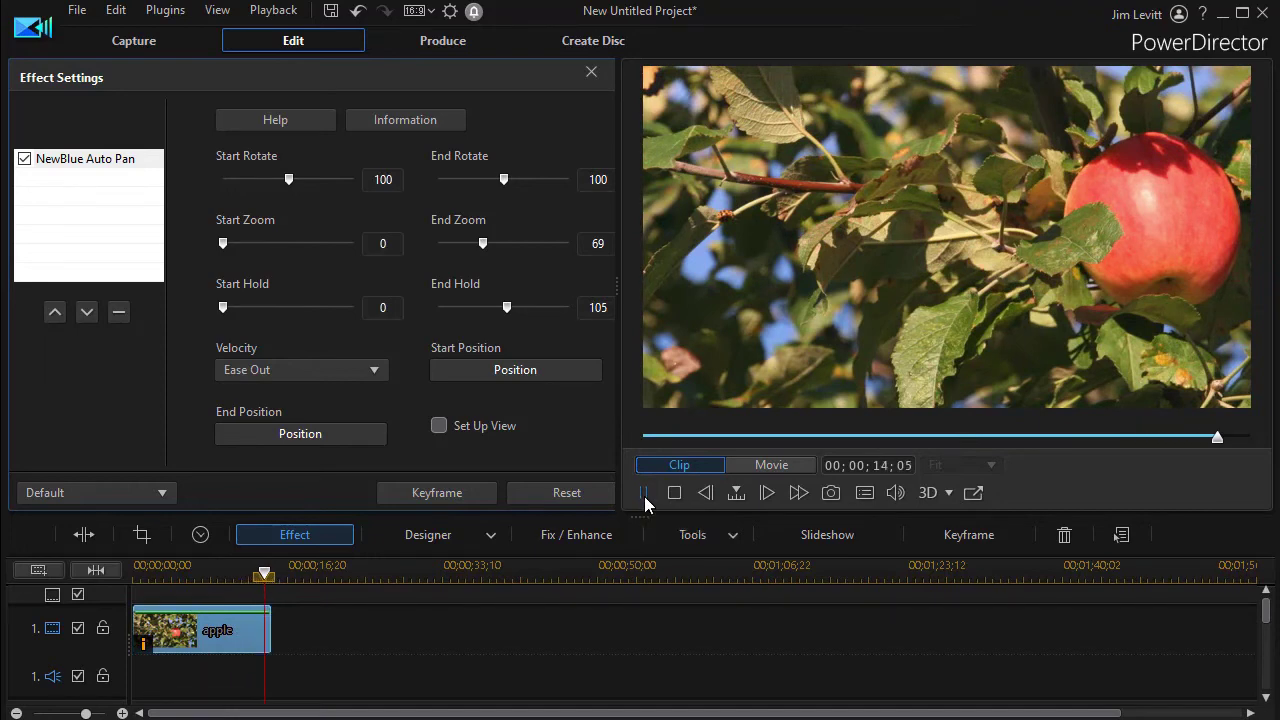
left_click(162, 494)
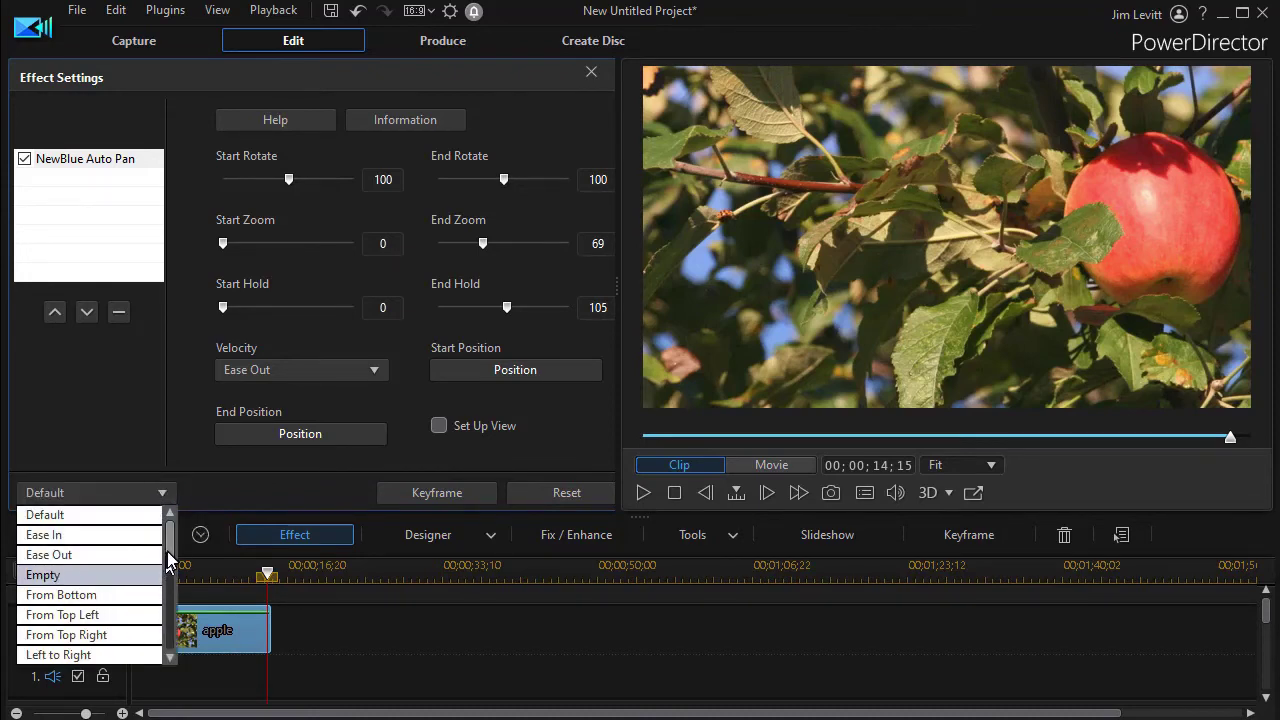
left_click_drag(170, 575, 170, 545)
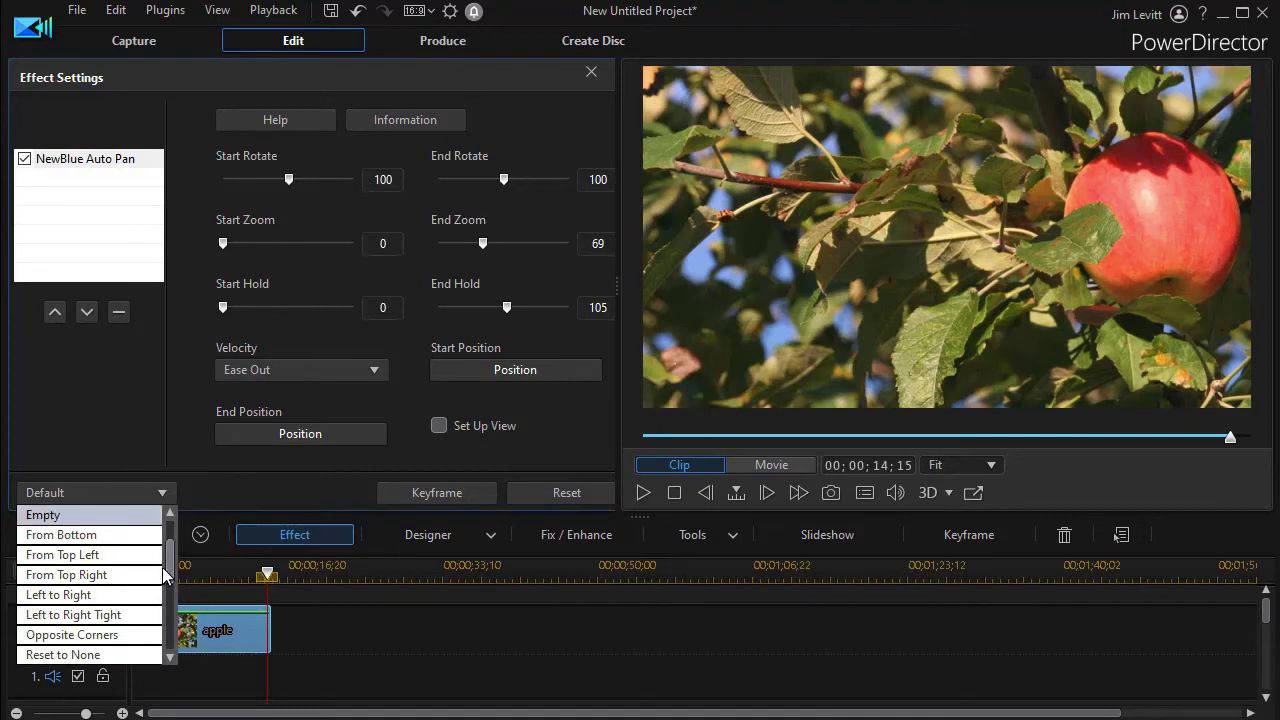
Reset the Auto Pan values to defaults and apply the From Top Left preset
left_click(557, 498)
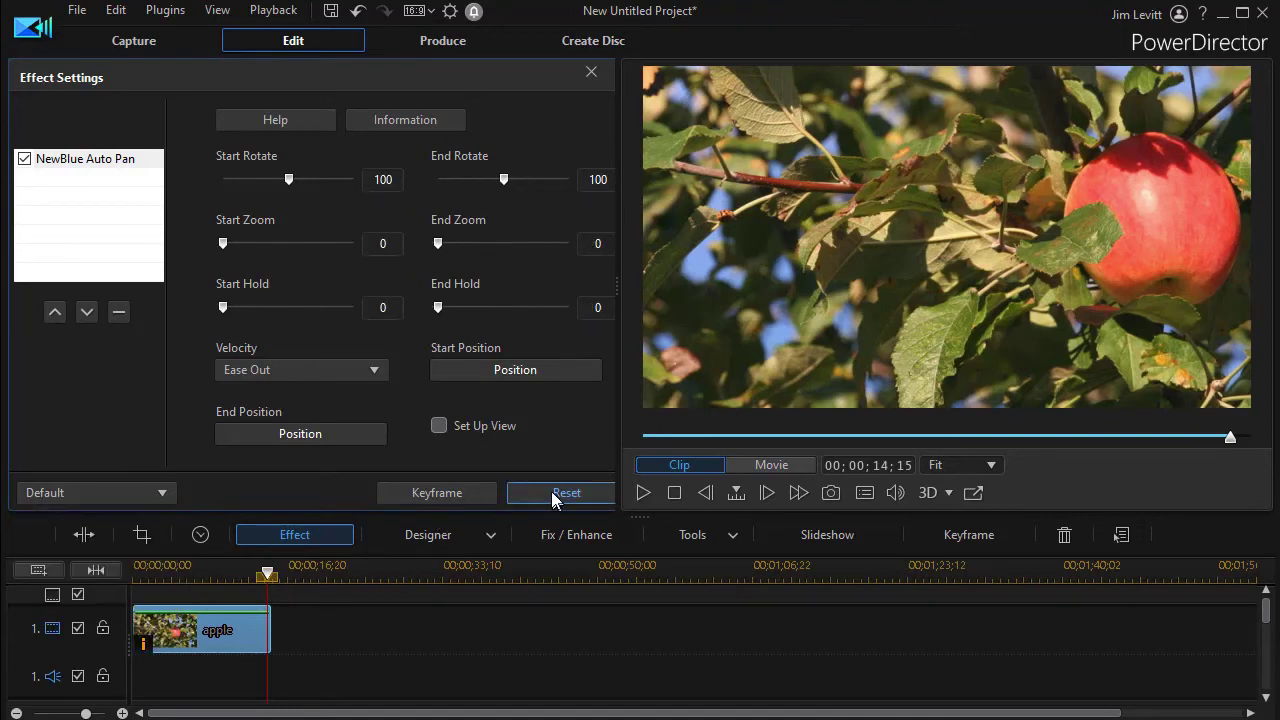
left_click(553, 493)
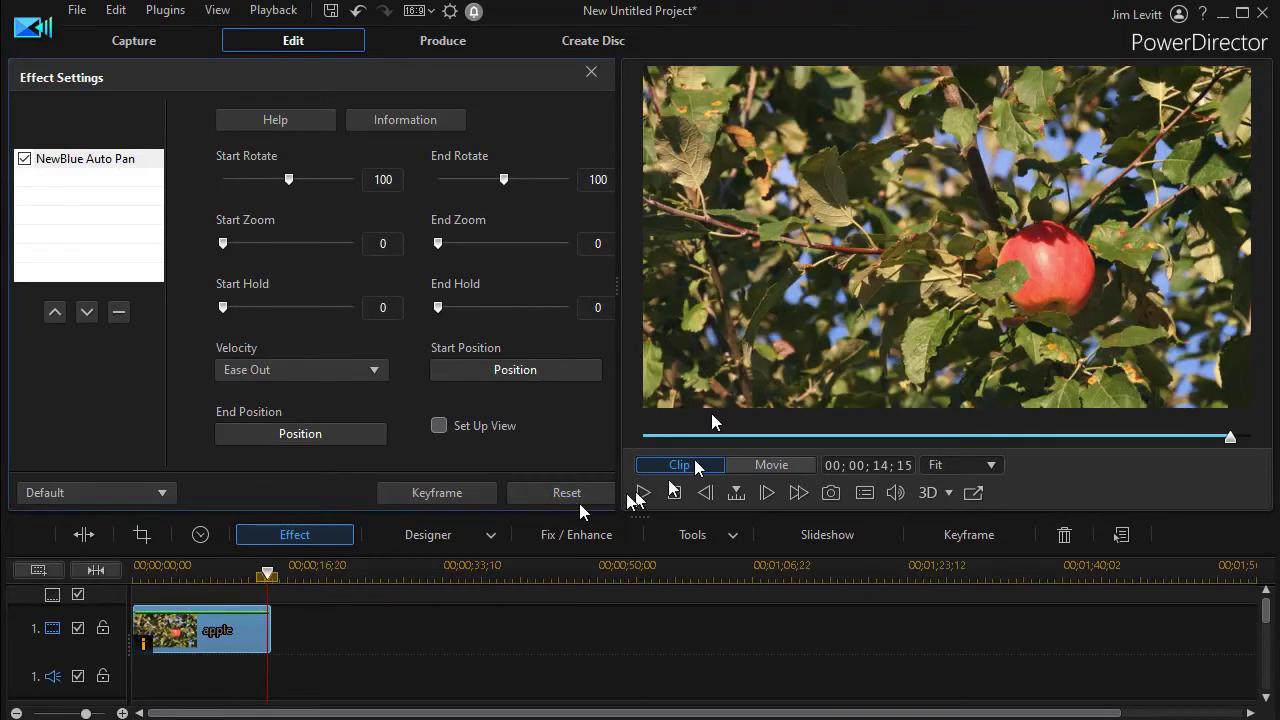
left_click(160, 493)
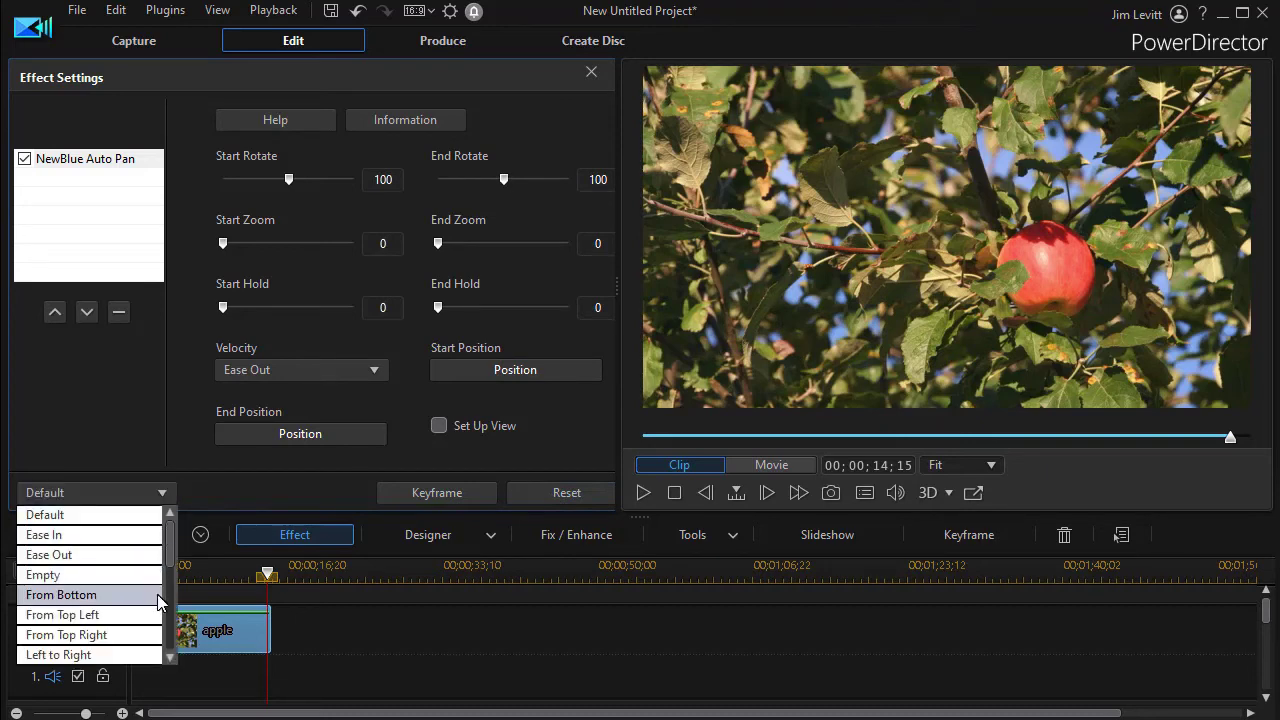
left_click(131, 615)
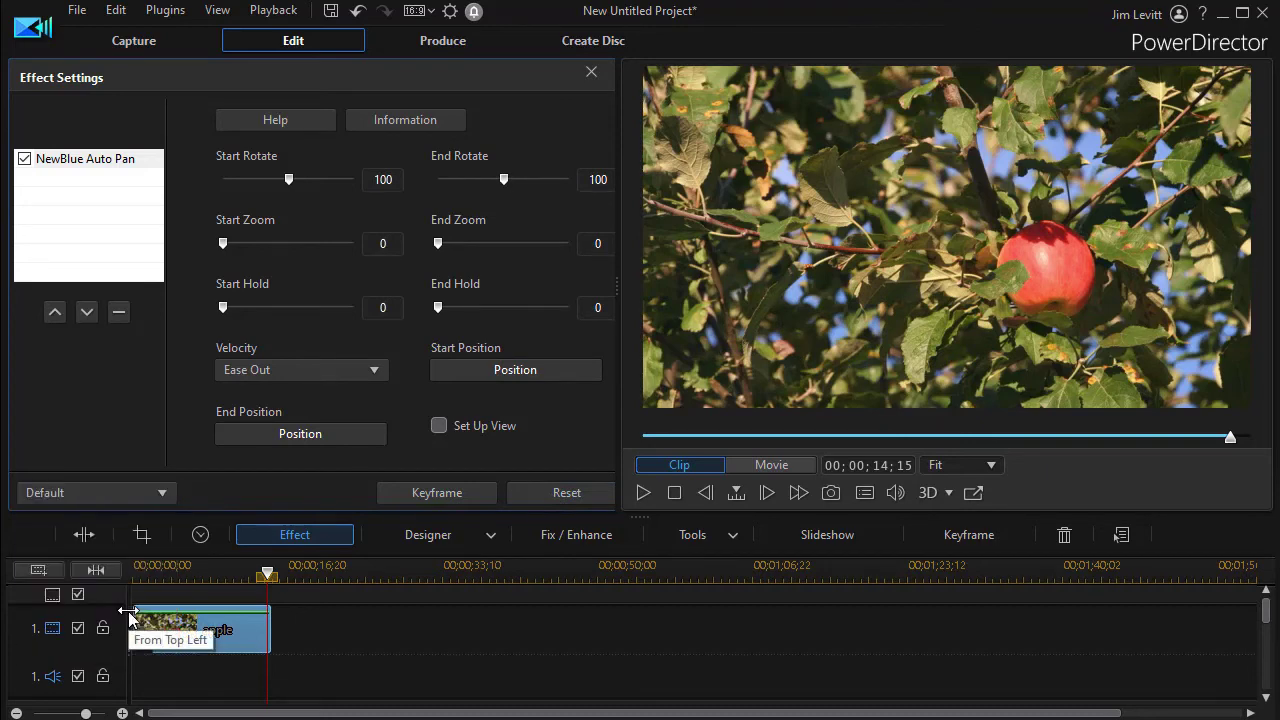
left_click(789, 468)
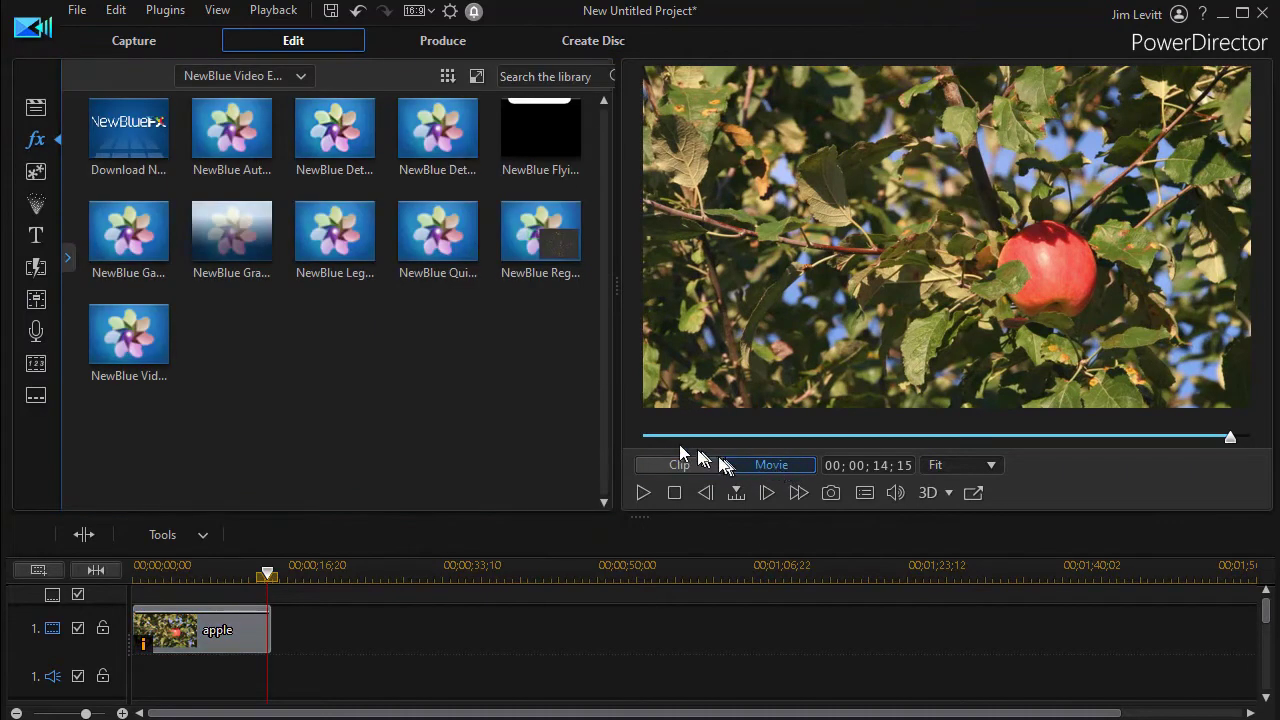
left_click(668, 493)
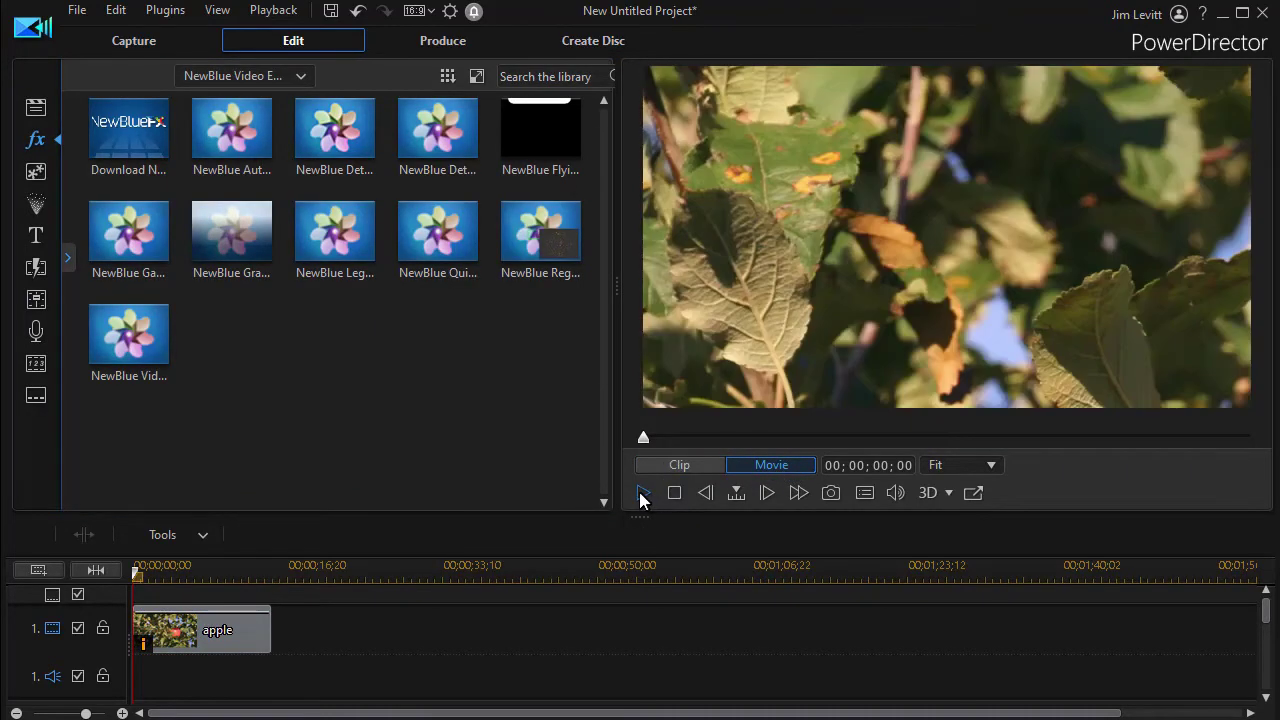
left_click(641, 493)
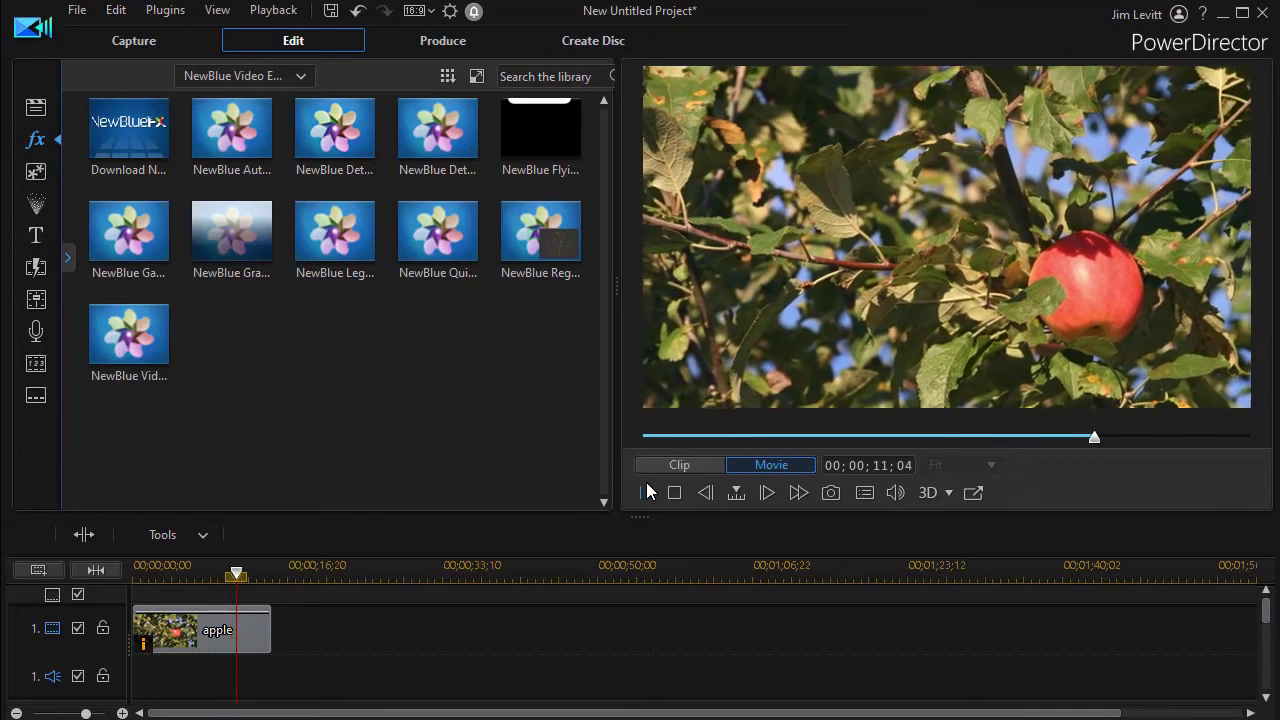
left_click(674, 492)
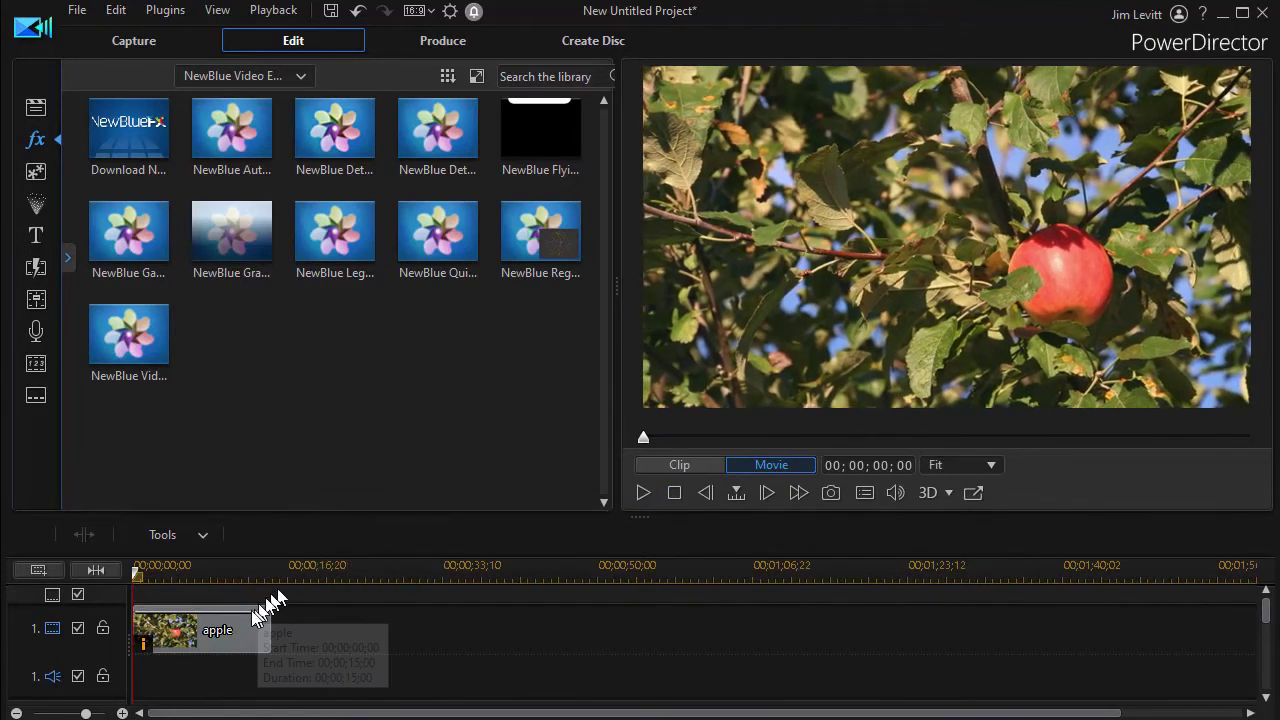
left_click(215, 625)
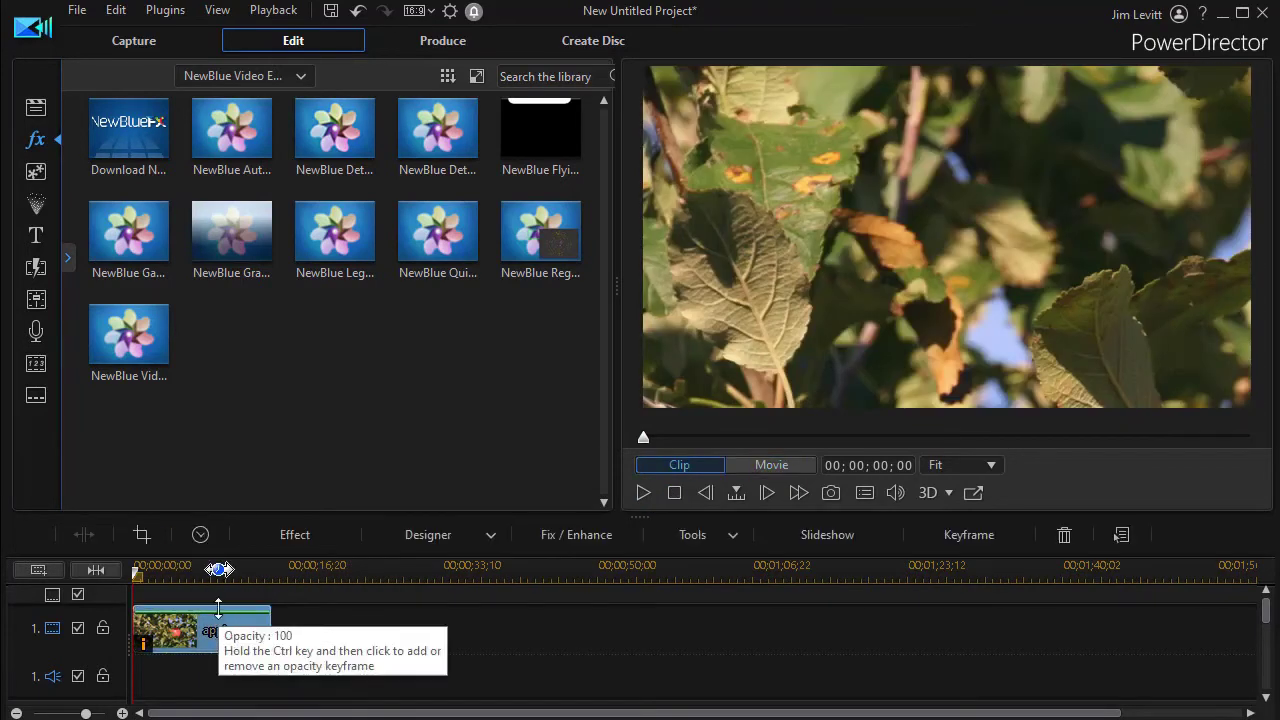
left_click(284, 538)
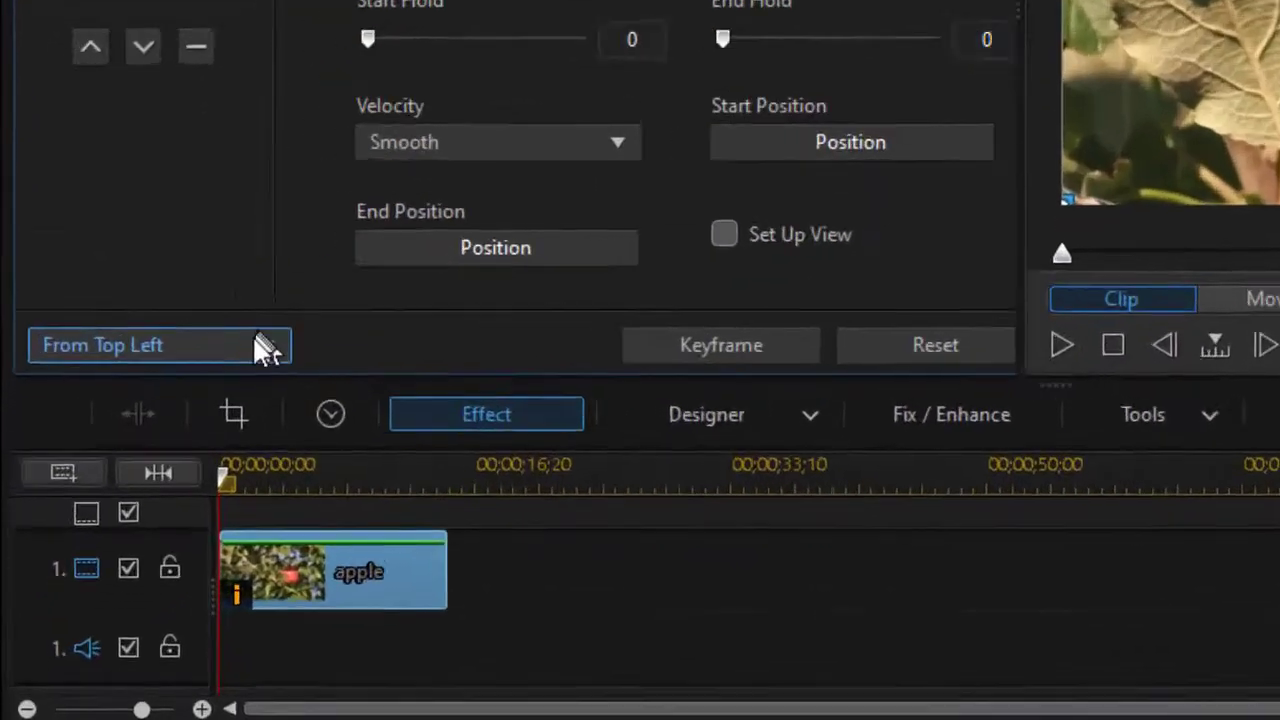
Clear the preset with Reset to None, apply Swoop Up, and switch the preview back to Movie
left_click(162, 492)
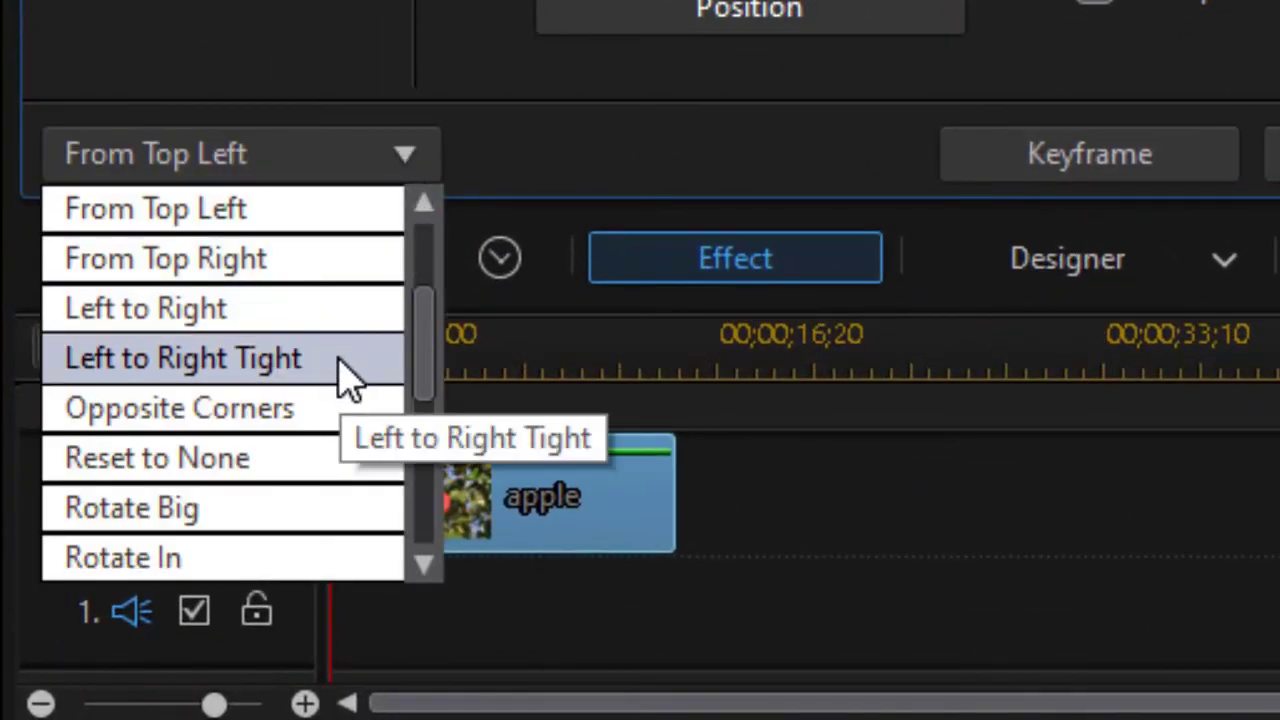
left_click(292, 458)
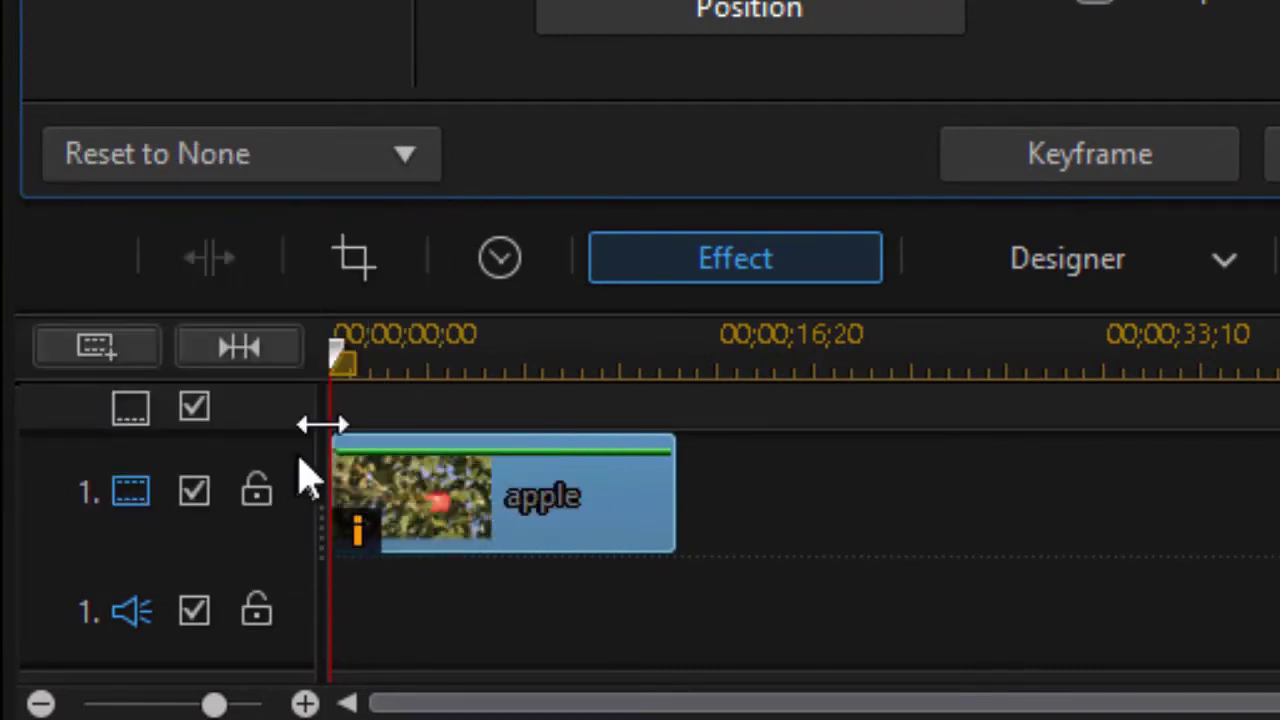
left_click(405, 165)
left_click_drag(429, 380, 425, 505)
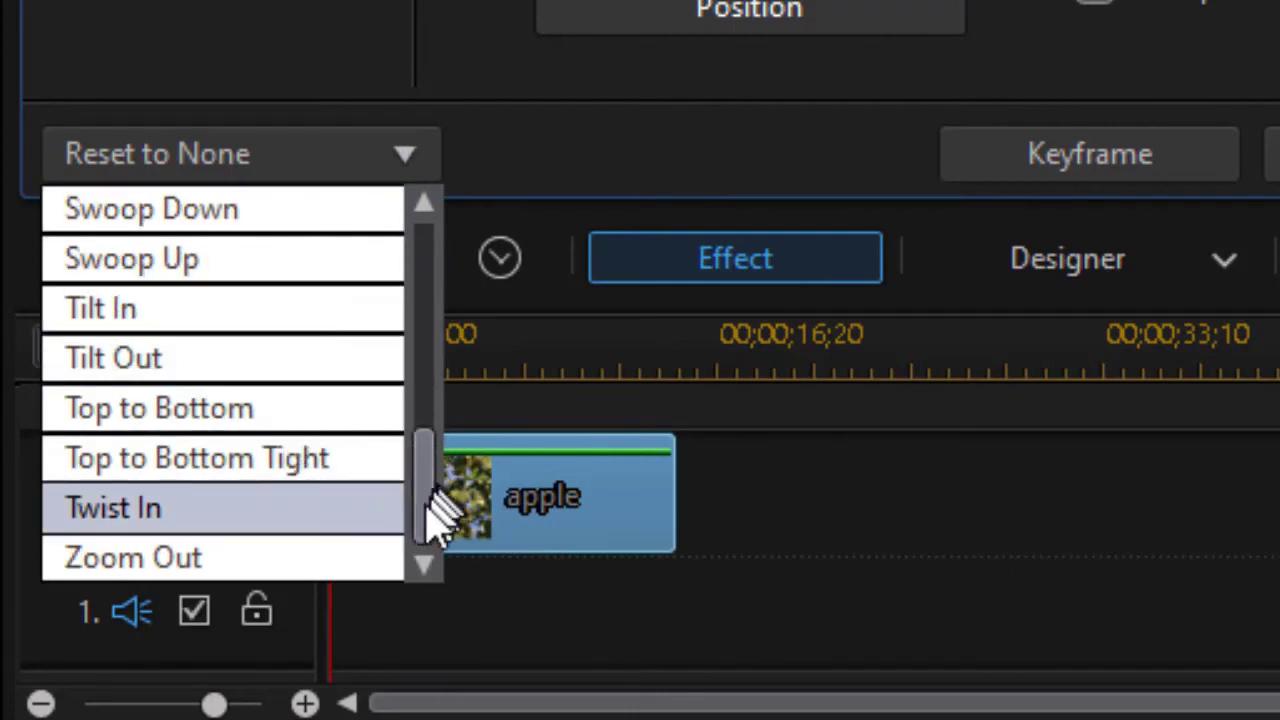
left_click_drag(428, 496, 396, 418)
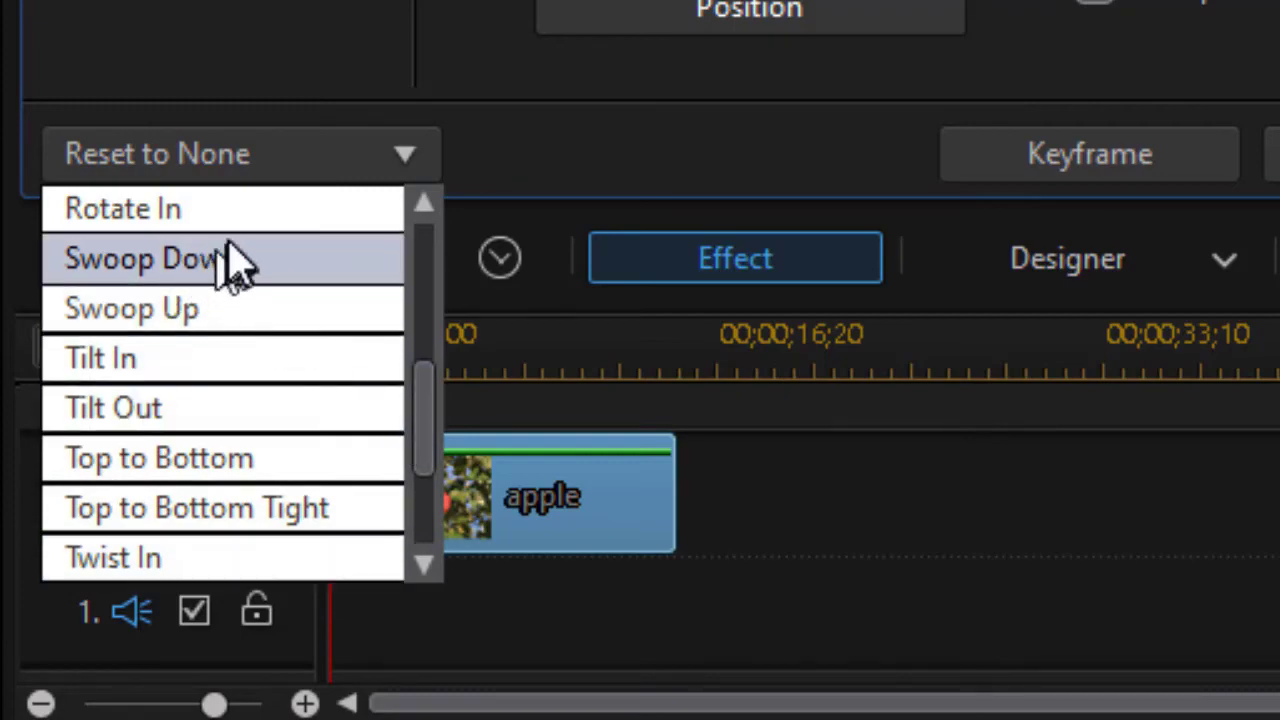
left_click(246, 320)
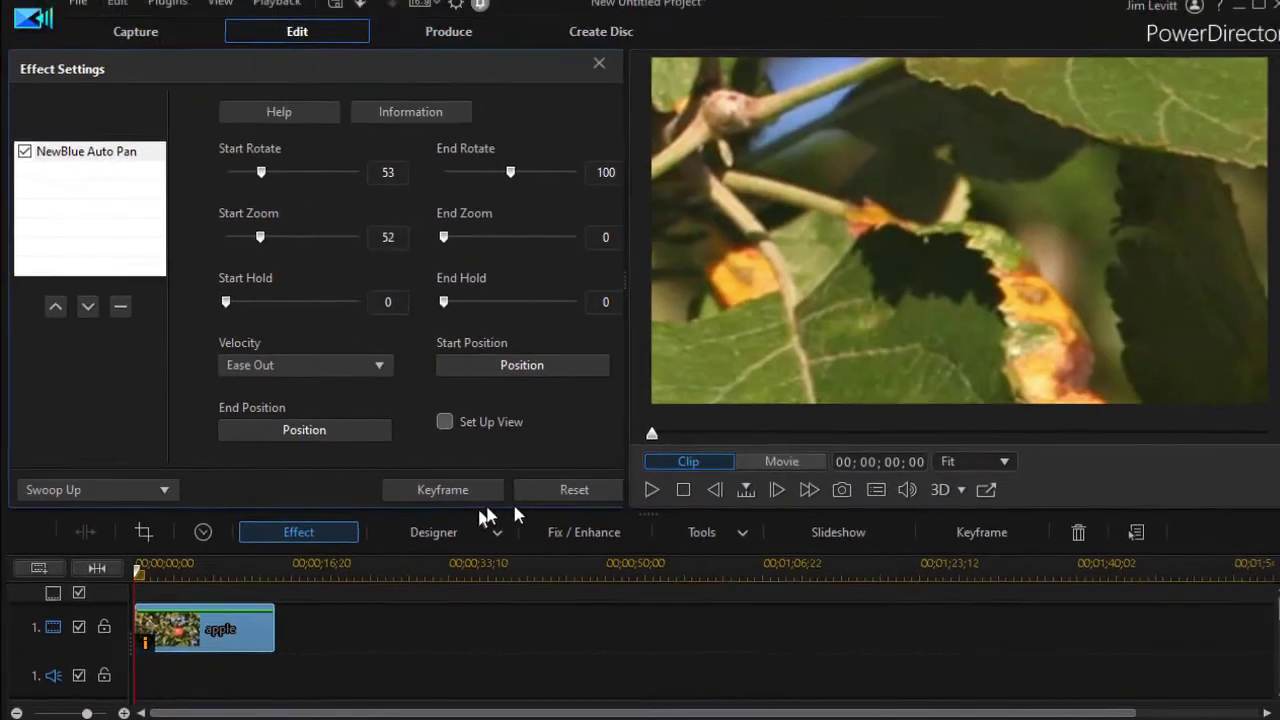
left_click(782, 461)
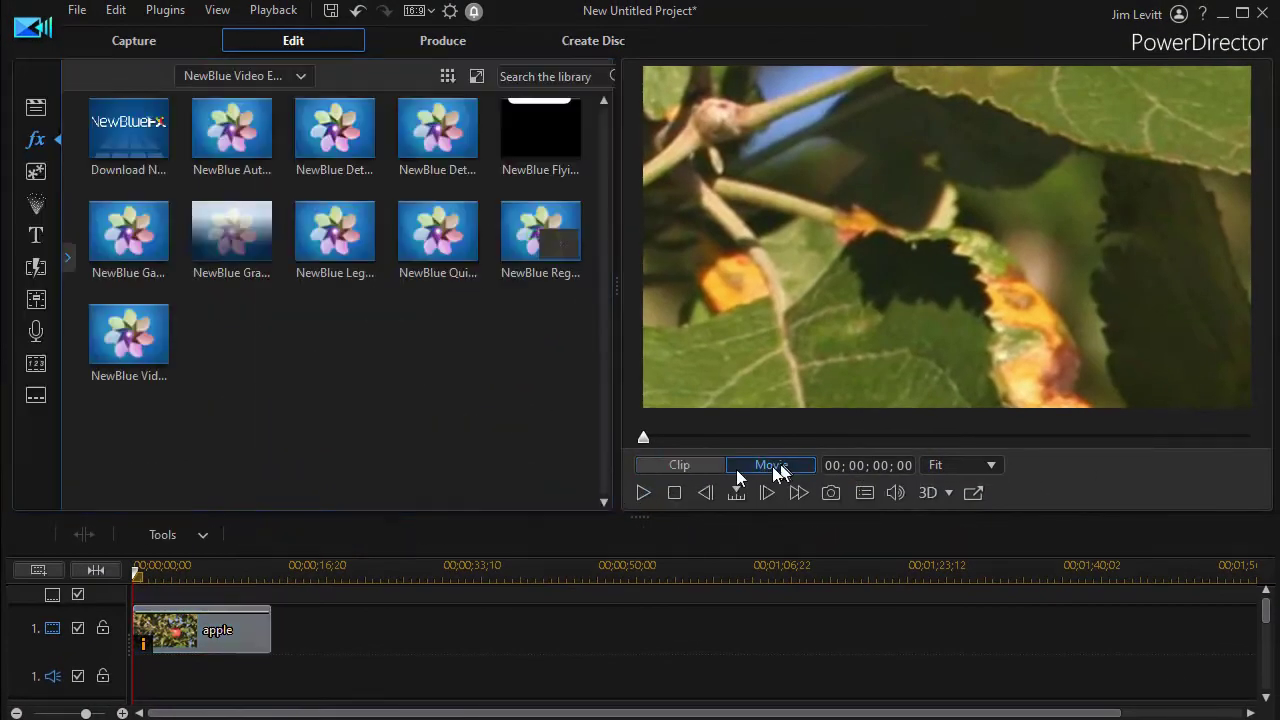
left_click(641, 493)
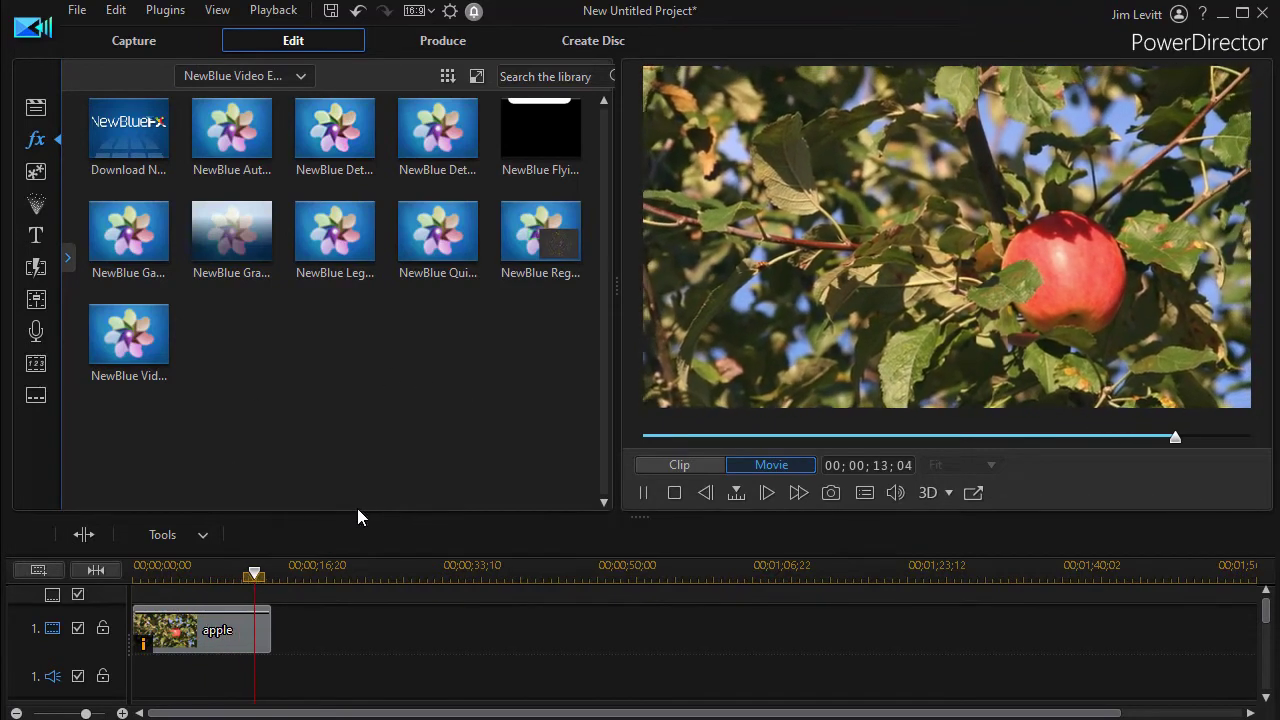
left_click(672, 492)
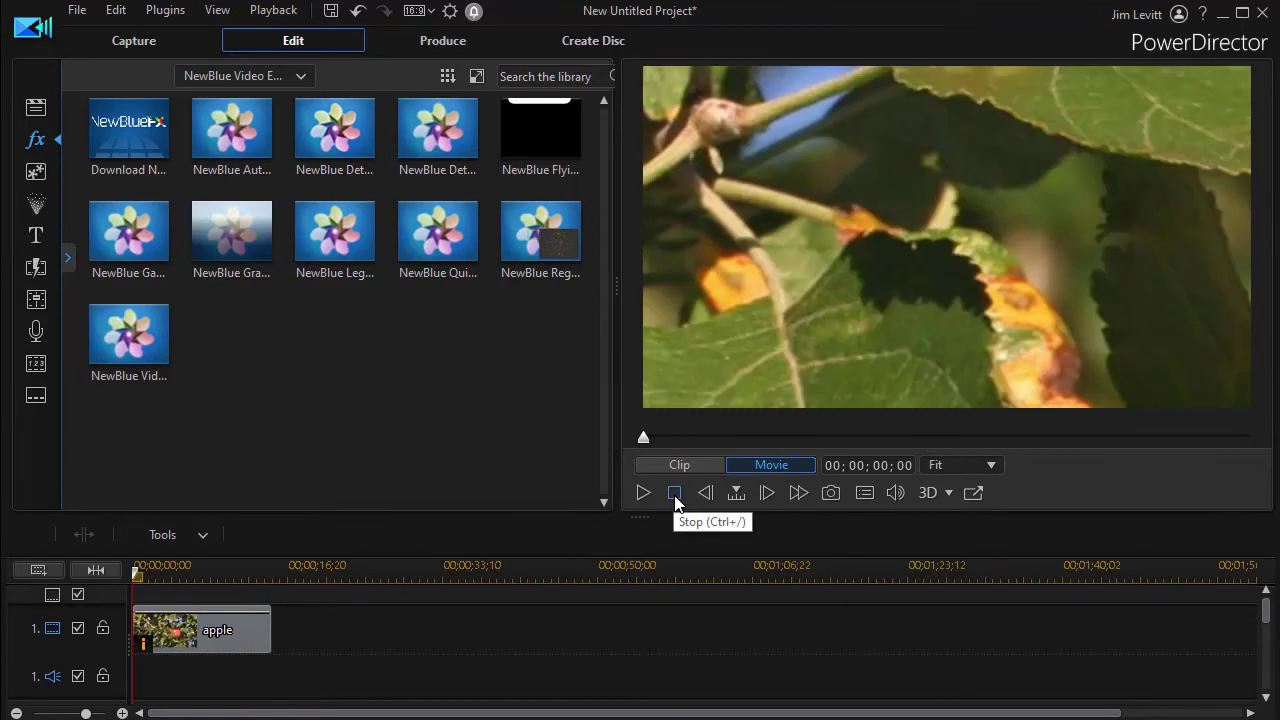
left_click(231, 641)
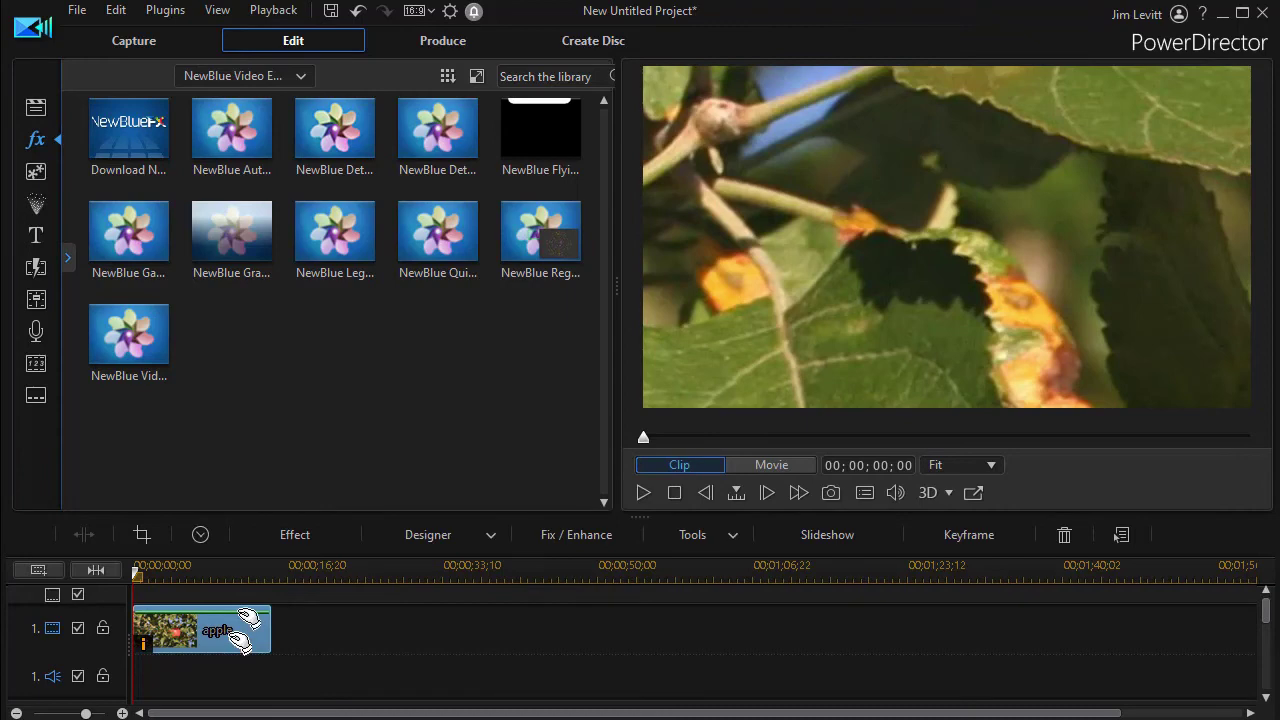
Show the Auto Pan region overlay and raise the Swoop Up end zoom to 110
left_click(279, 535)
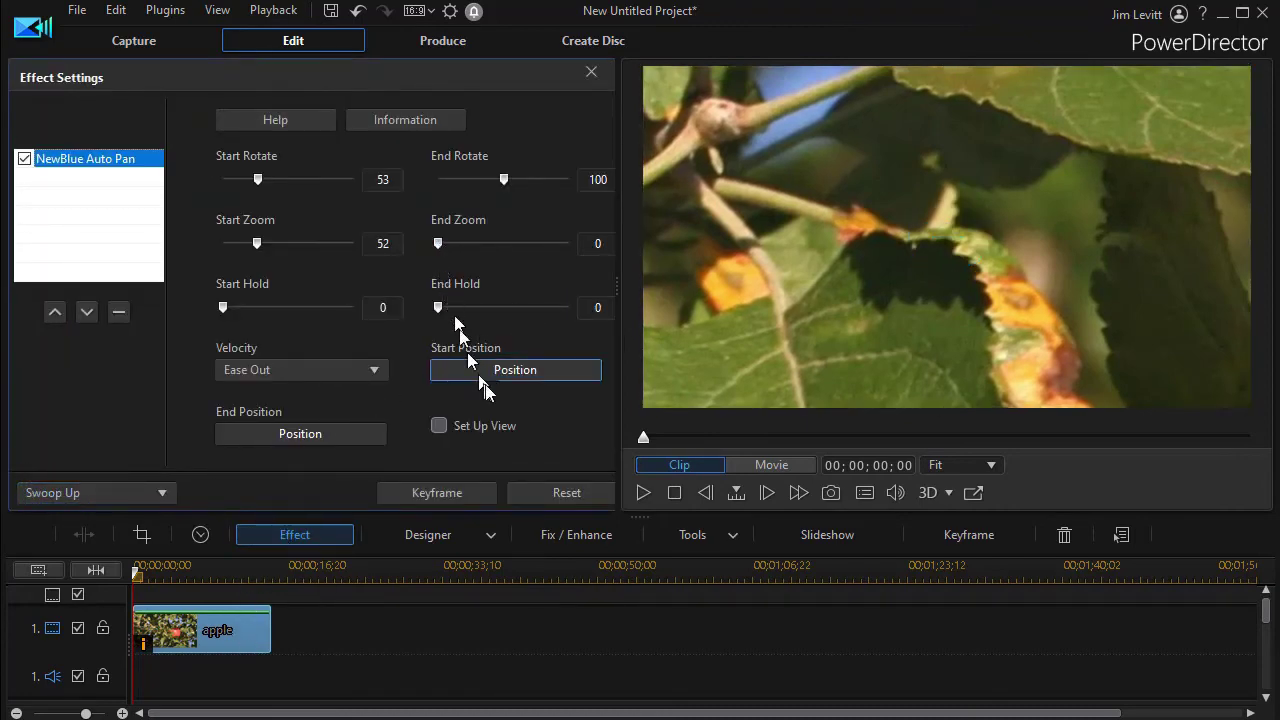
left_click(439, 425)
left_click_drag(438, 241, 510, 254)
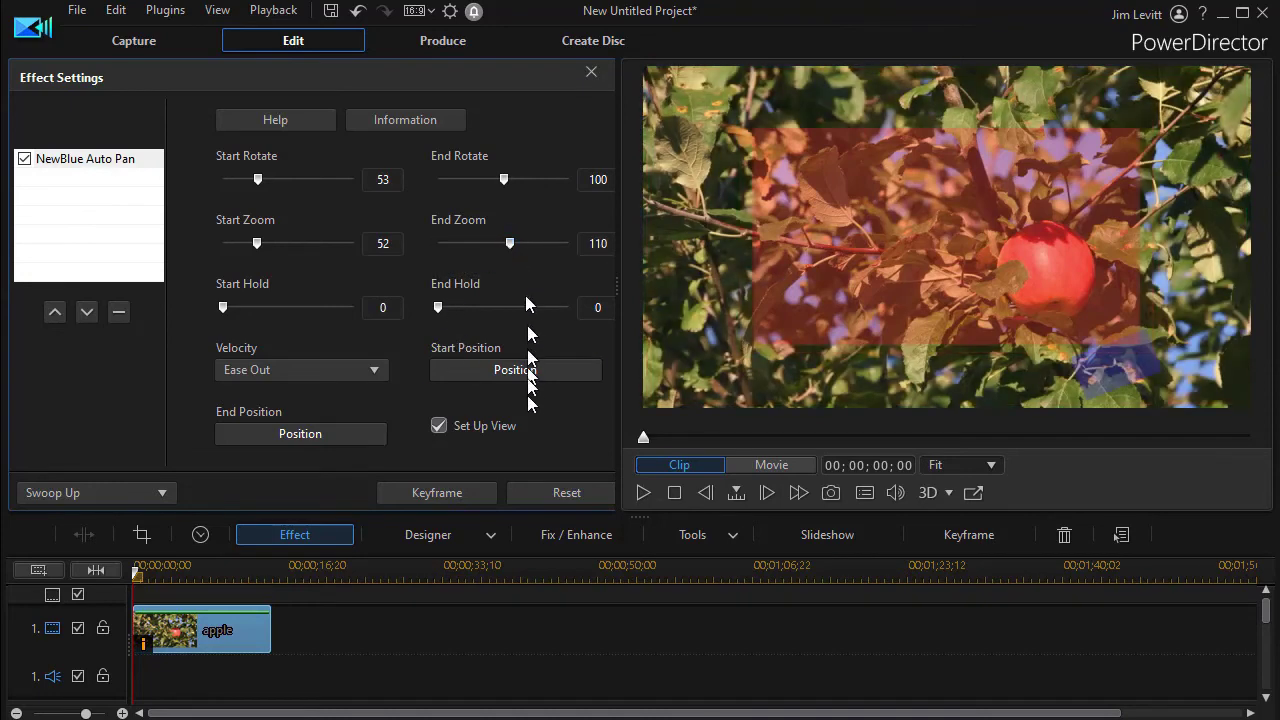
Move the end position framing down and right toward the apple, then preview the whole movie
left_click(324, 438)
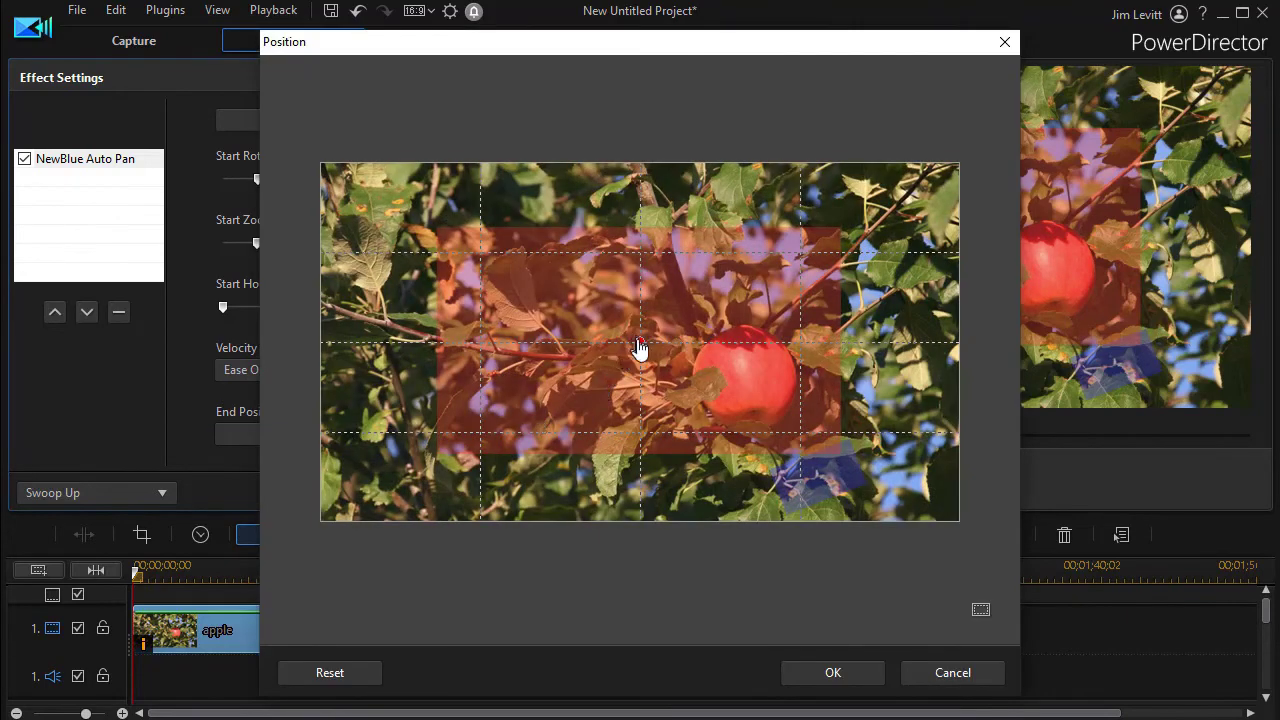
left_click_drag(641, 345, 664, 384)
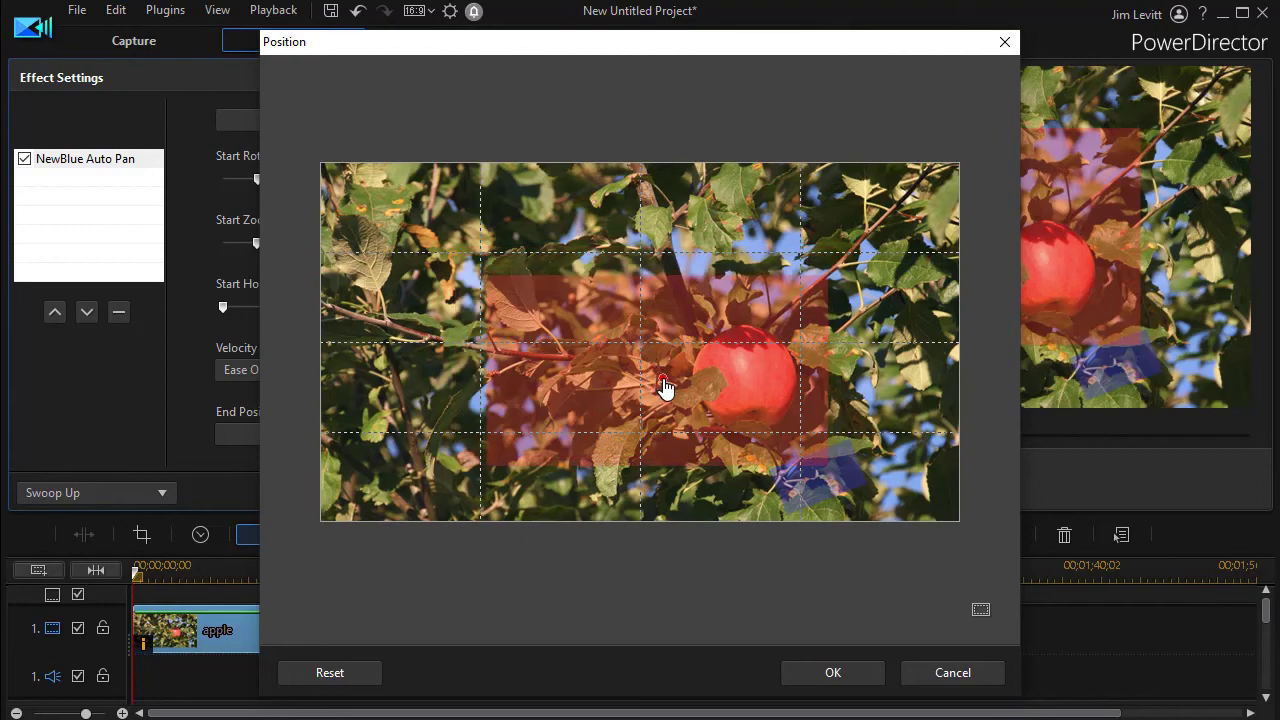
left_click(834, 673)
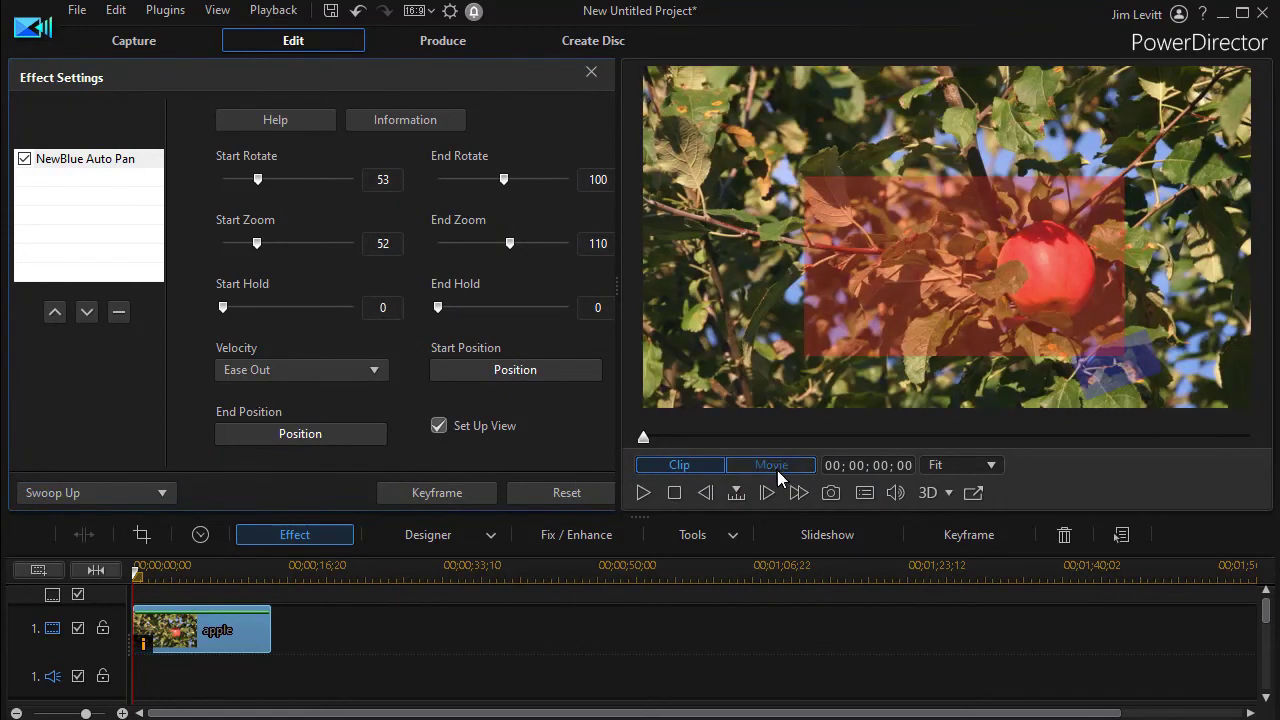
left_click(771, 466)
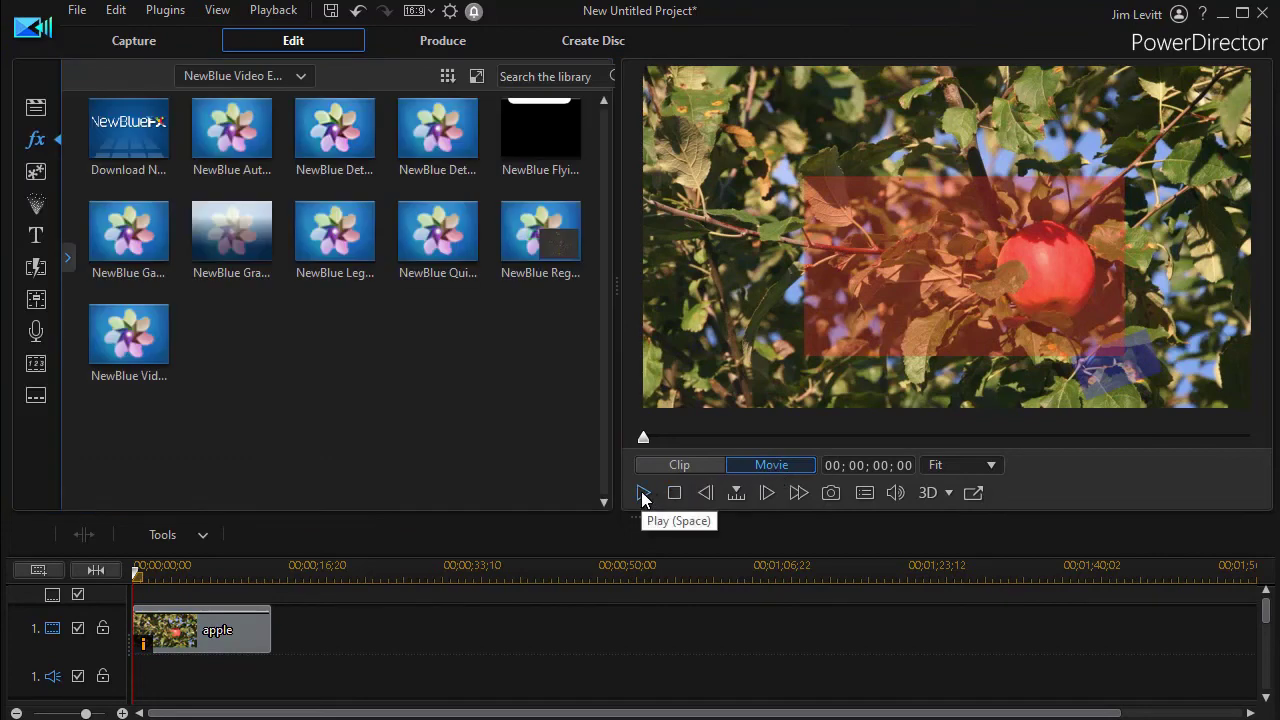
Deselect the apple clip and play the movie to watch the adjusted Swoop Up pan
left_click(230, 628)
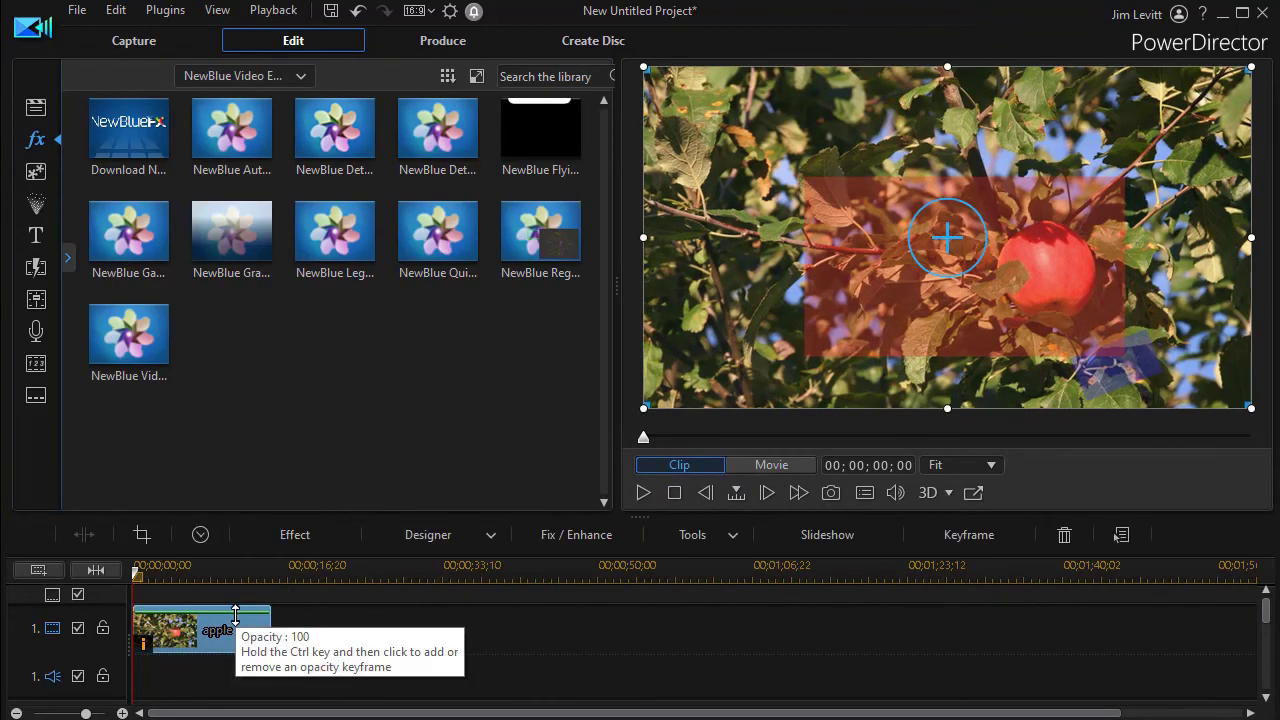
left_click(637, 497)
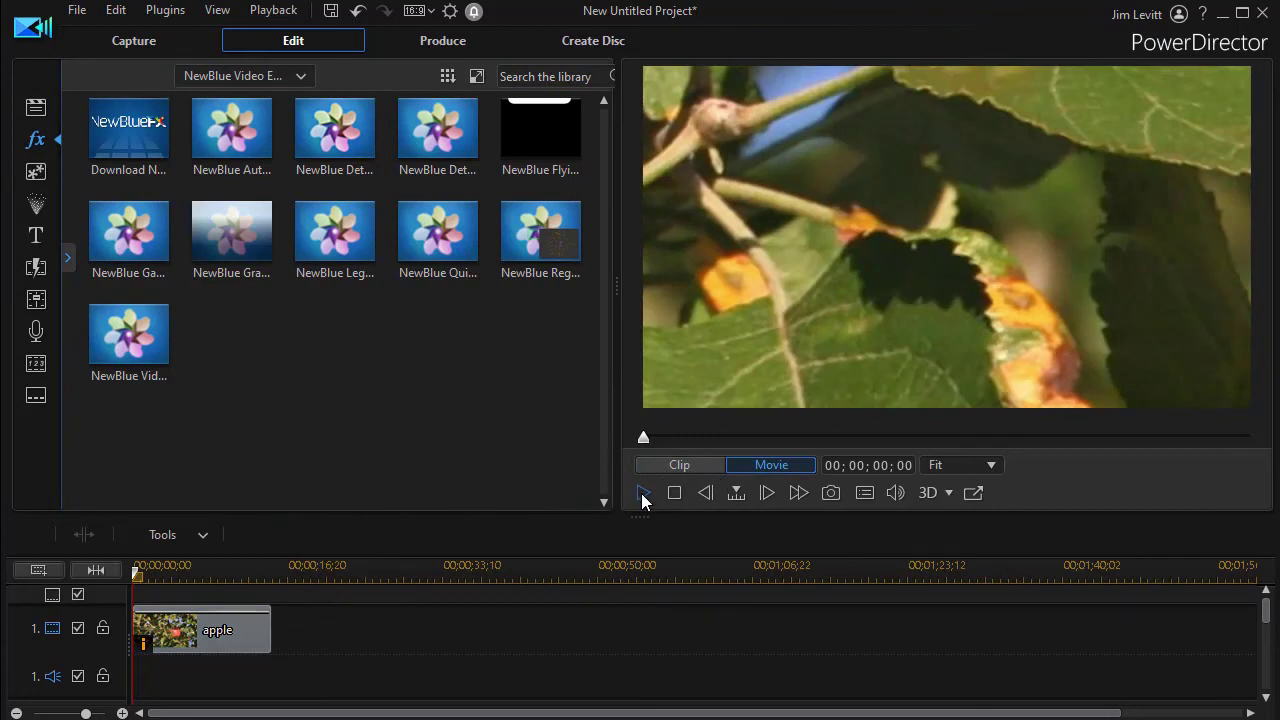
left_click(642, 493)
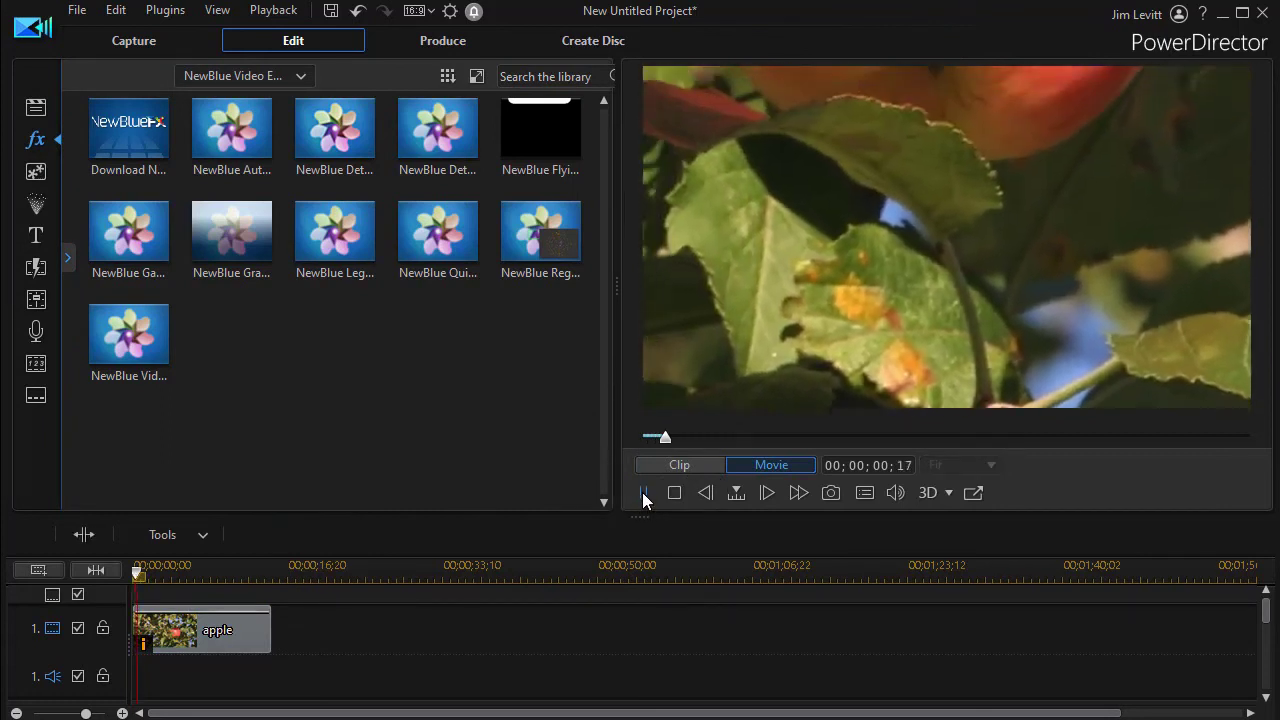